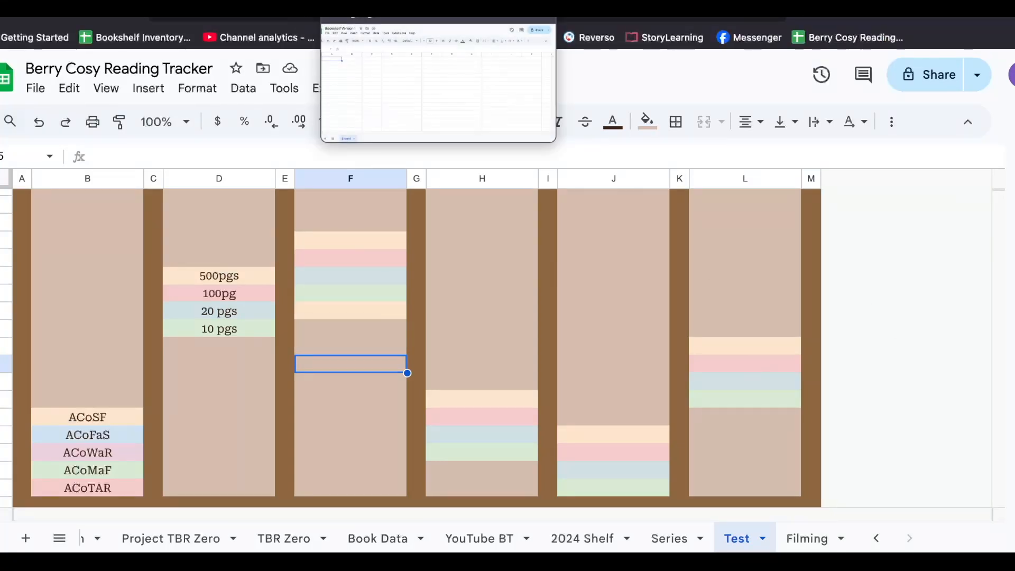
Switch to the Bookshelf Version 1 spreadsheet and set column A's width to 22 pixels
click(382, 3)
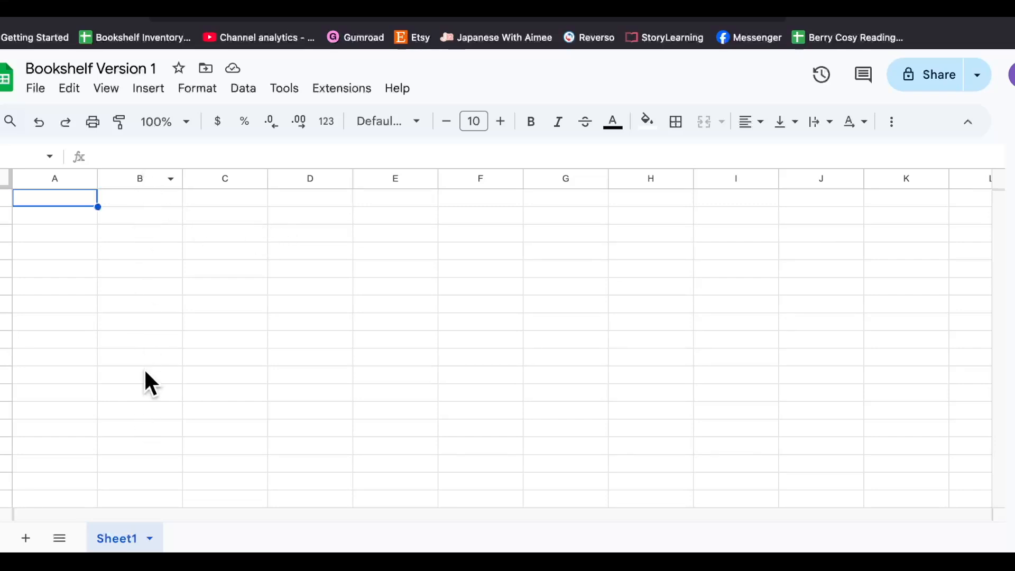
click(126, 179)
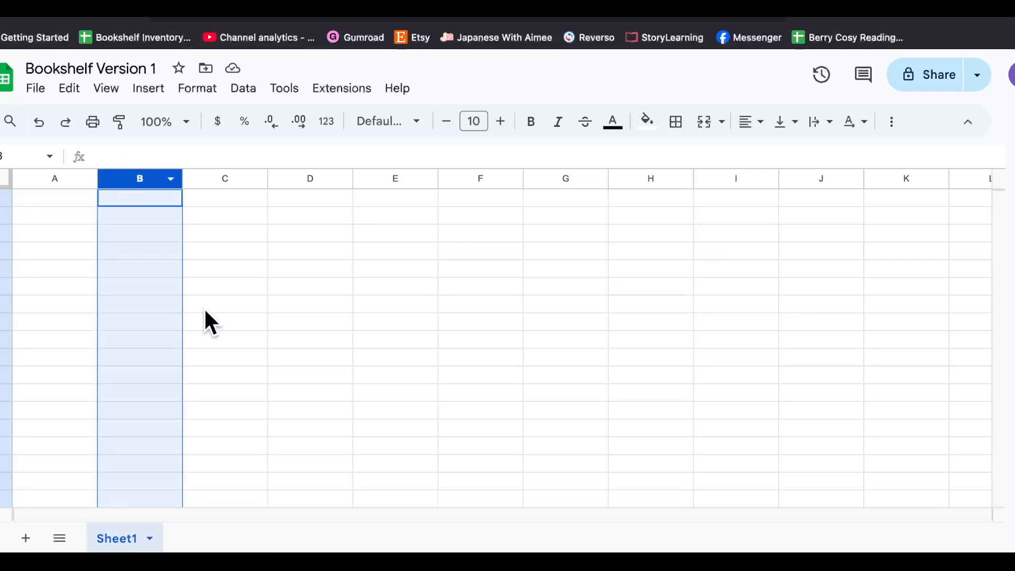
click(236, 306)
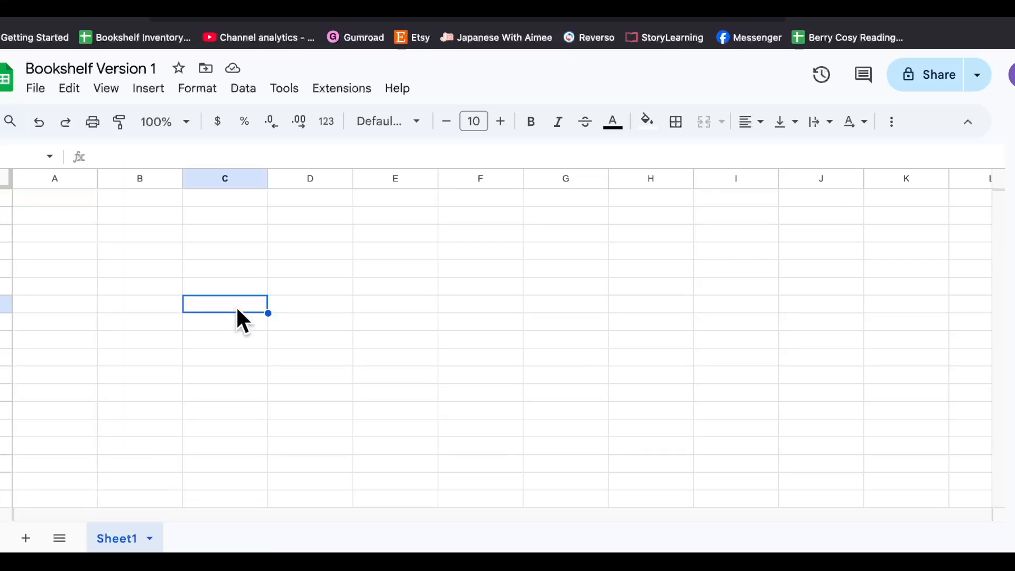
click(48, 178)
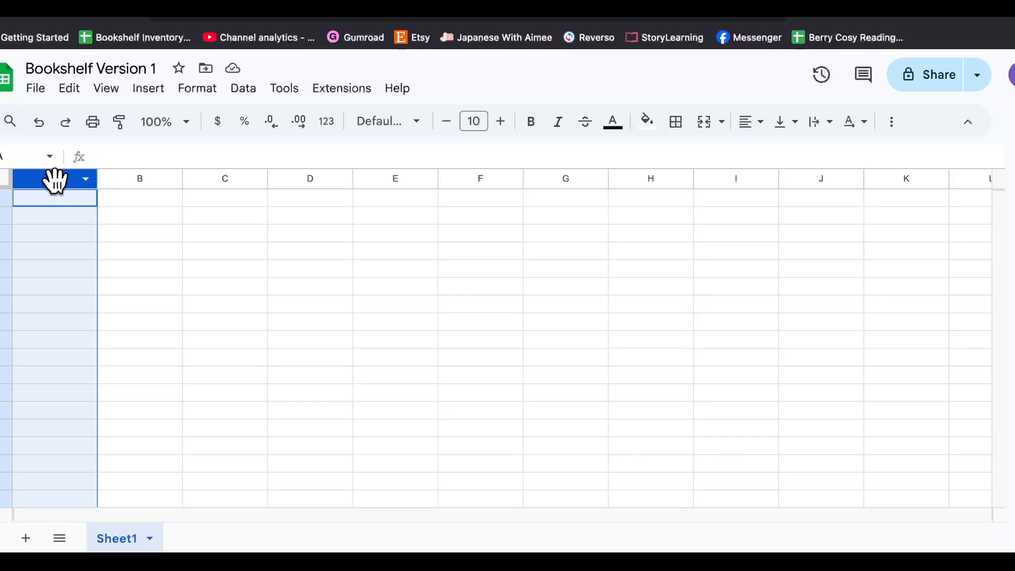
right_click(55, 179)
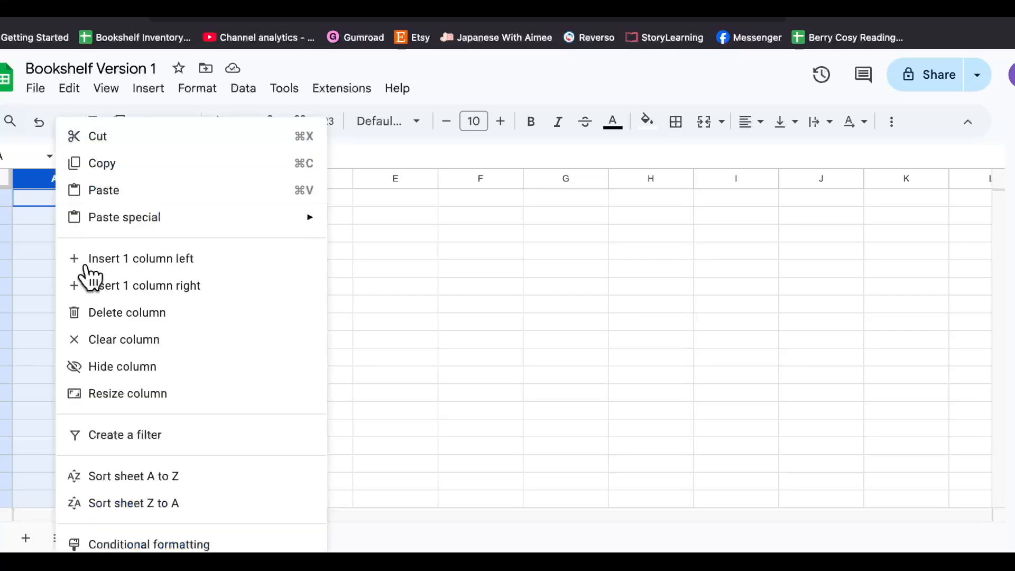
click(154, 401)
text(22)
click(543, 383)
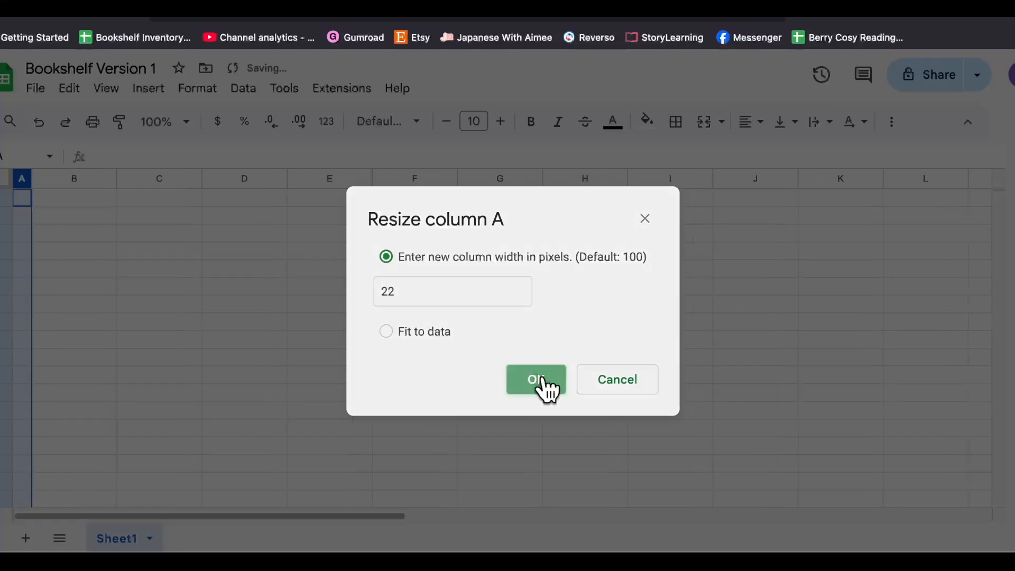
click(162, 252)
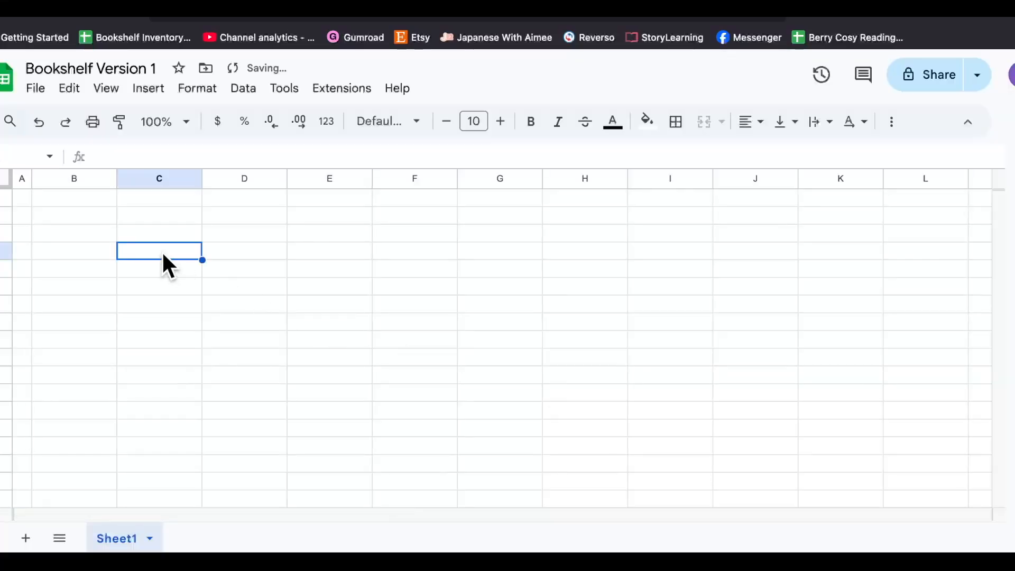
Set the widths of columns C and E to 22 pixels each
click(137, 178)
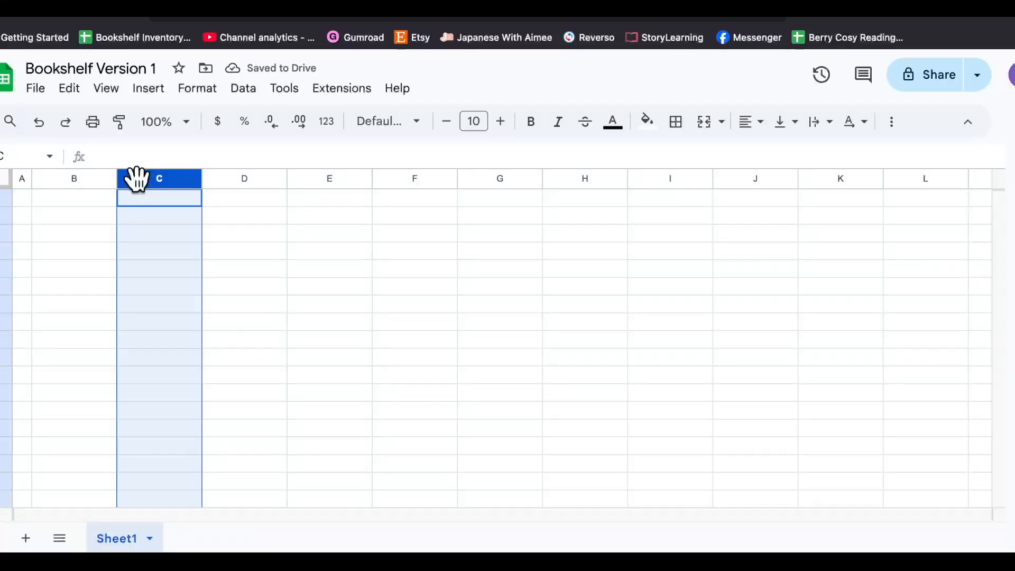
right_click(136, 178)
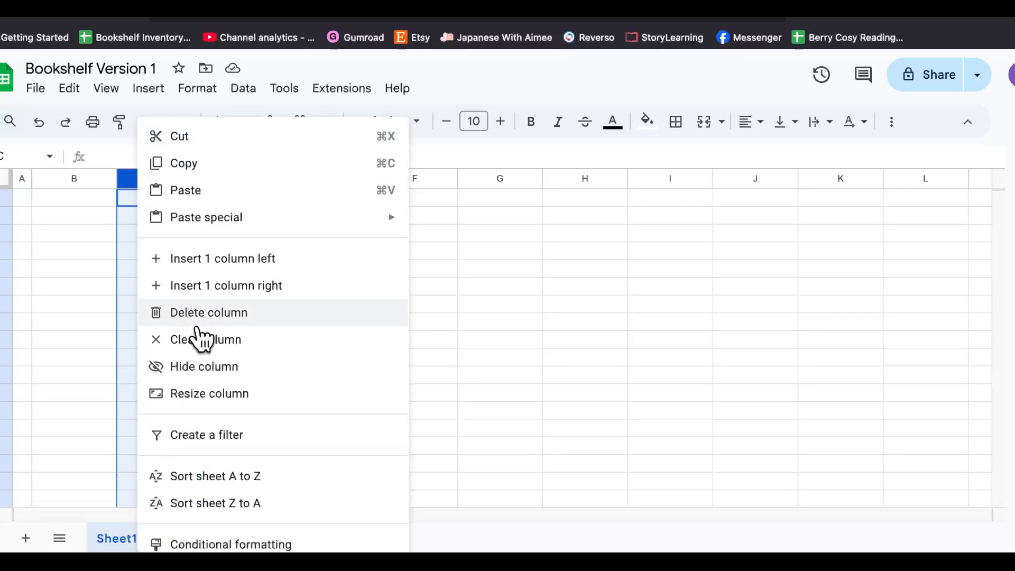
click(224, 405)
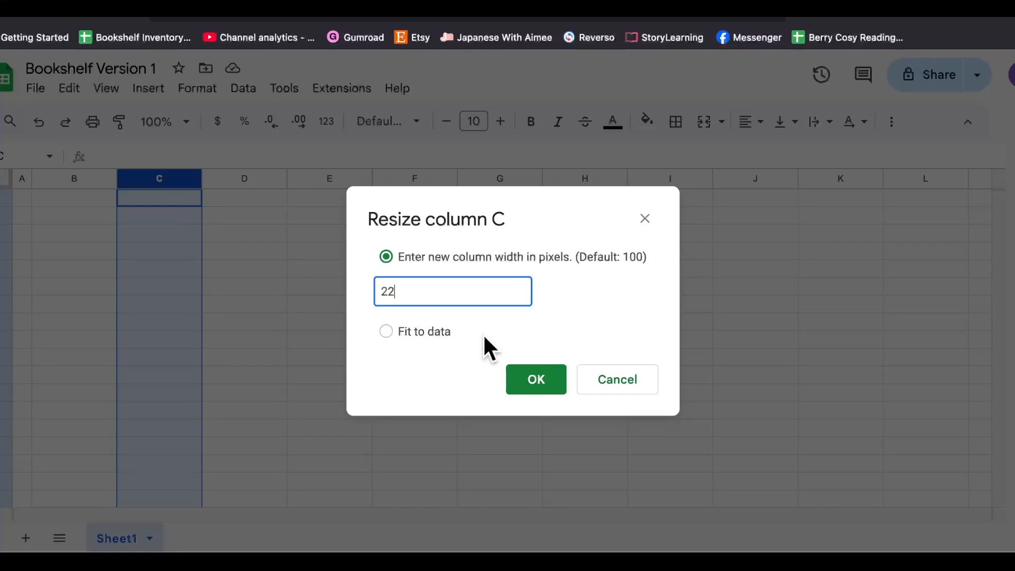
click(536, 379)
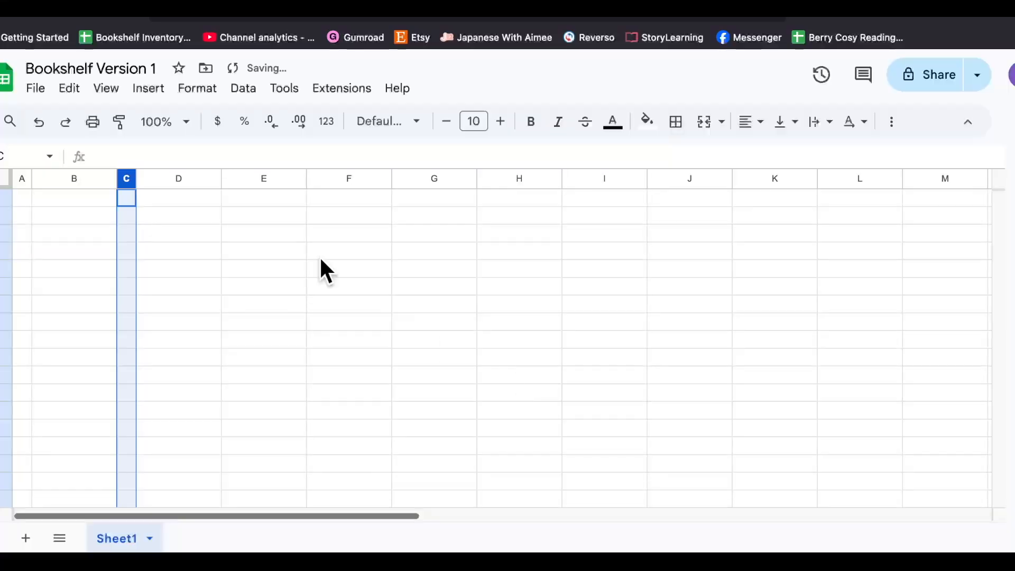
click(252, 177)
right_click(253, 173)
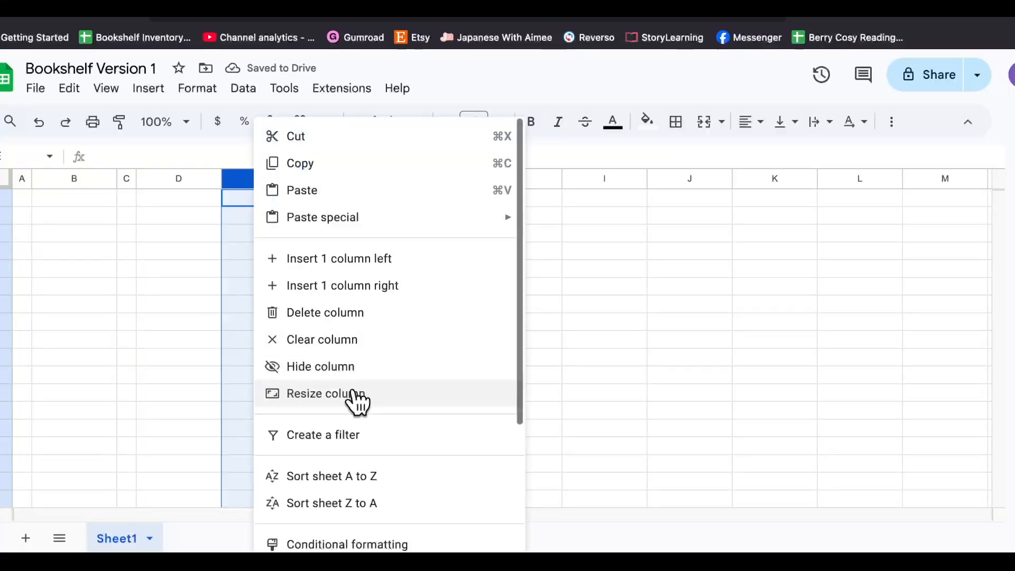
click(350, 395)
text(22)
click(540, 385)
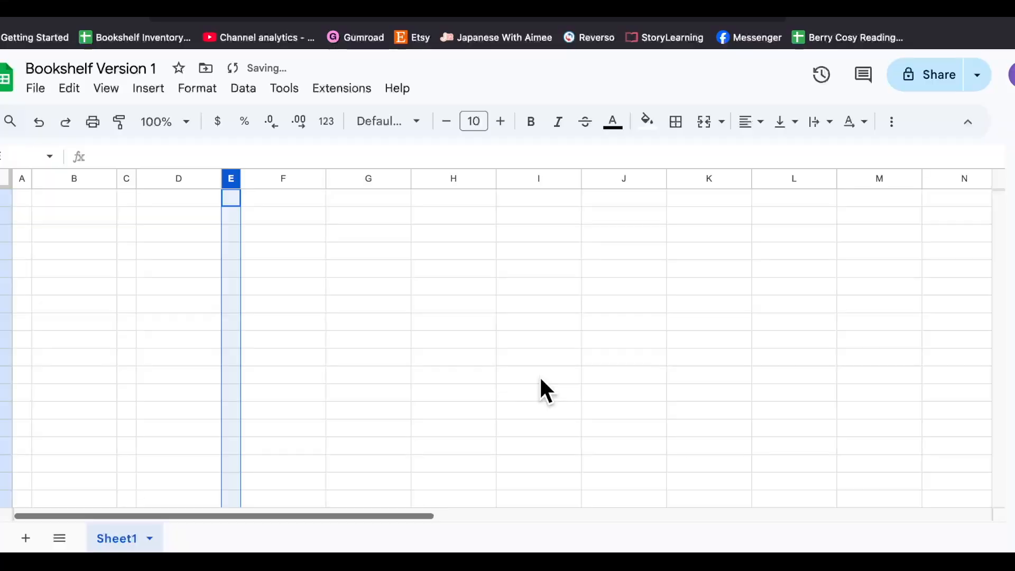
Set the widths of columns G and I to 22 pixels each
right_click(353, 179)
click(455, 401)
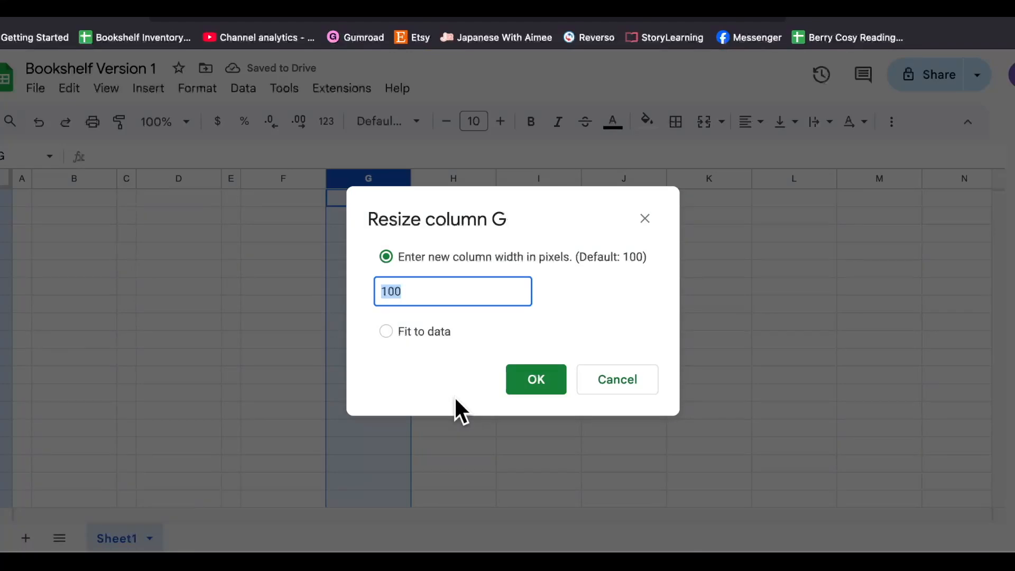
text(22)
click(535, 380)
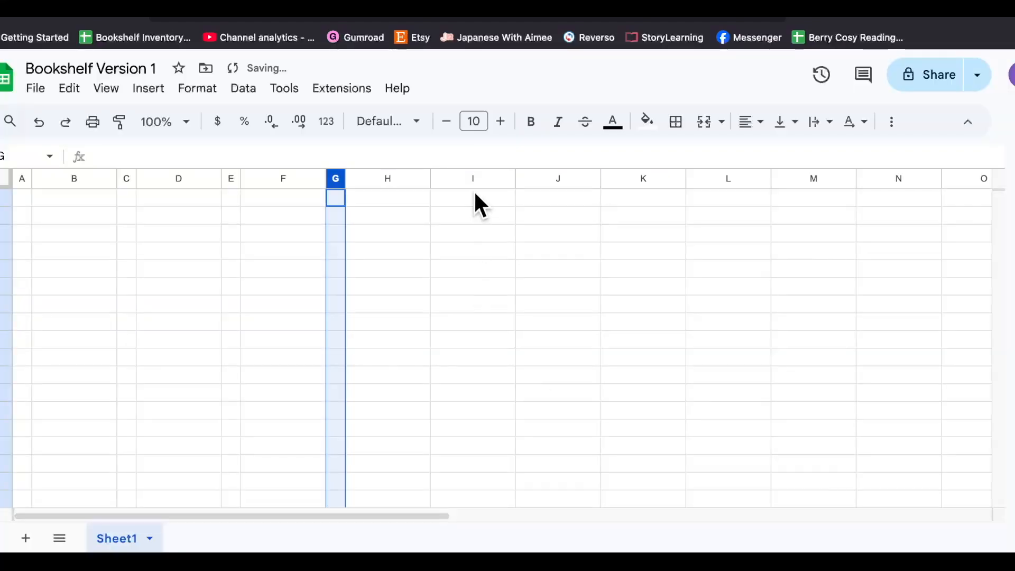
click(464, 176)
right_click(463, 177)
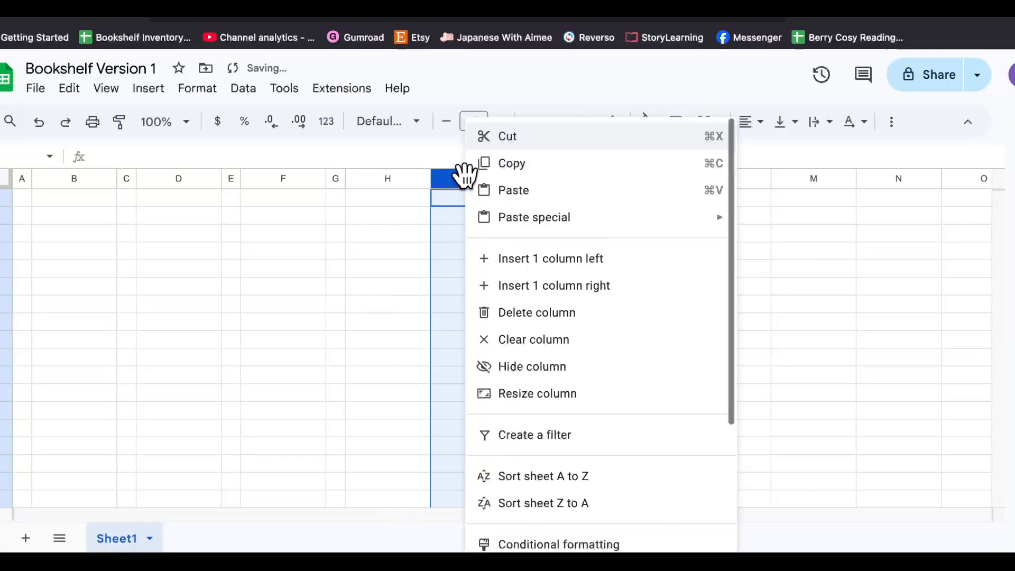
click(549, 394)
text(22)
click(537, 381)
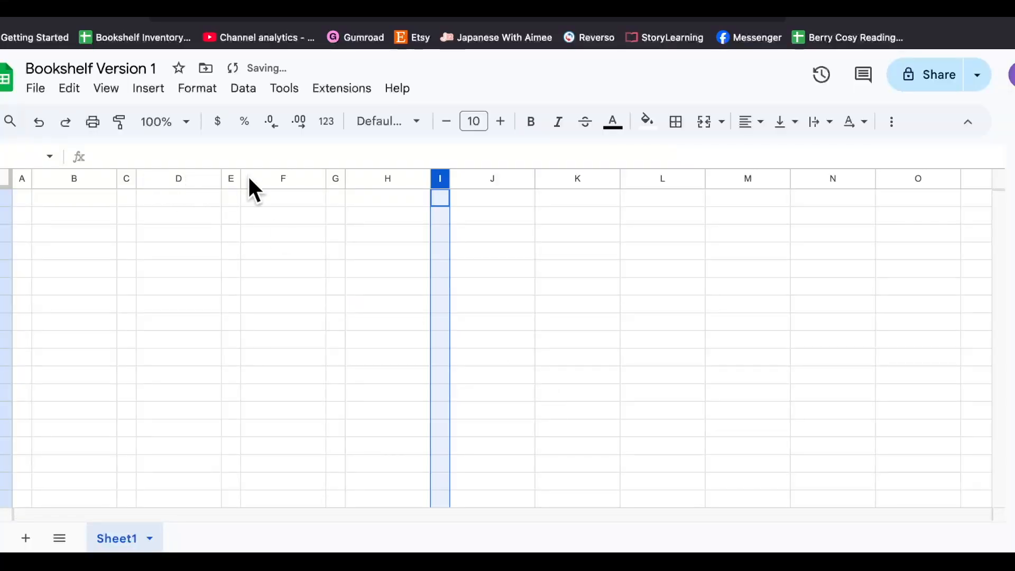
Set the widths of columns K and M to 22 pixels each
click(561, 174)
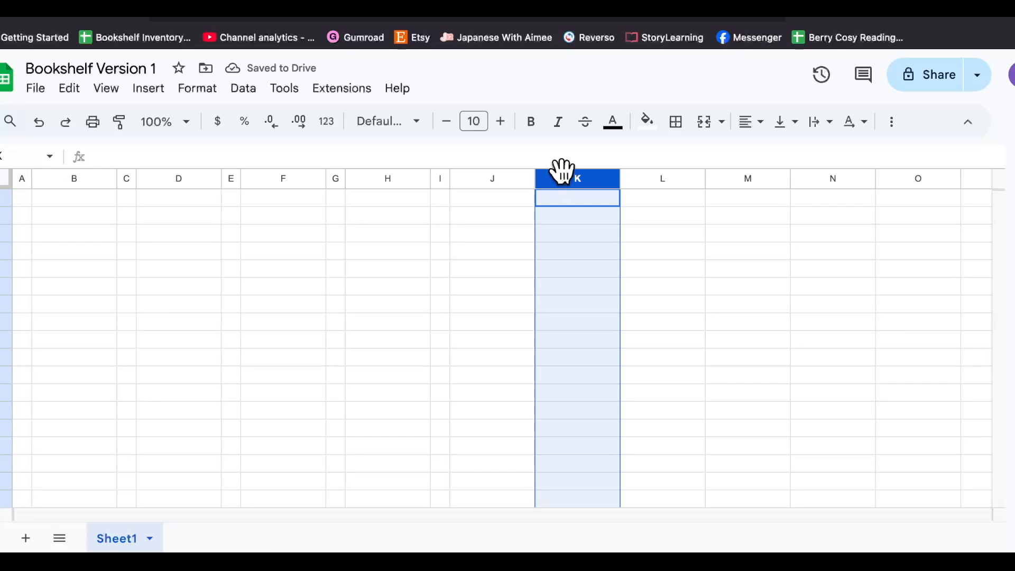
right_click(561, 170)
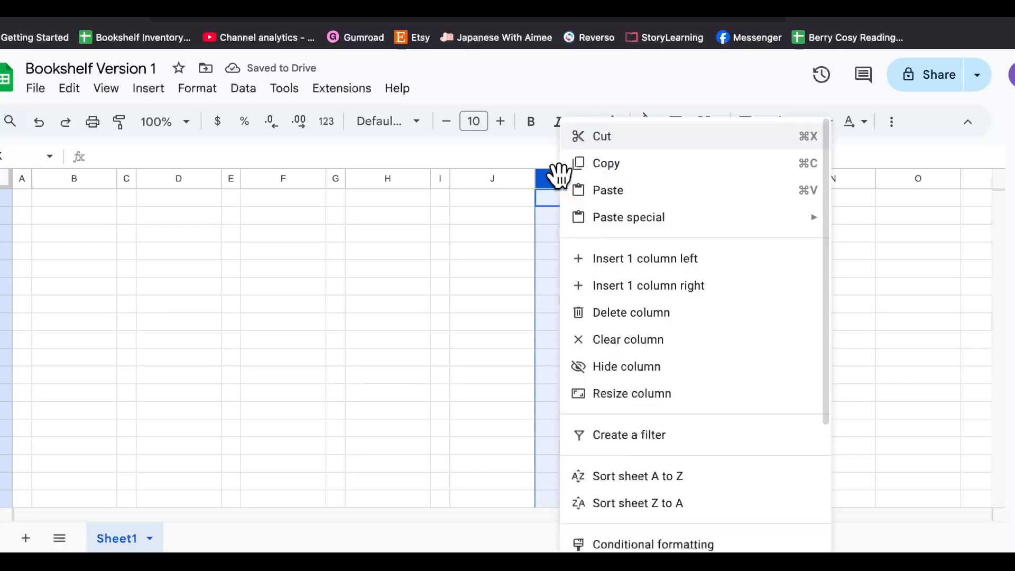
click(649, 396)
text(22)
click(535, 380)
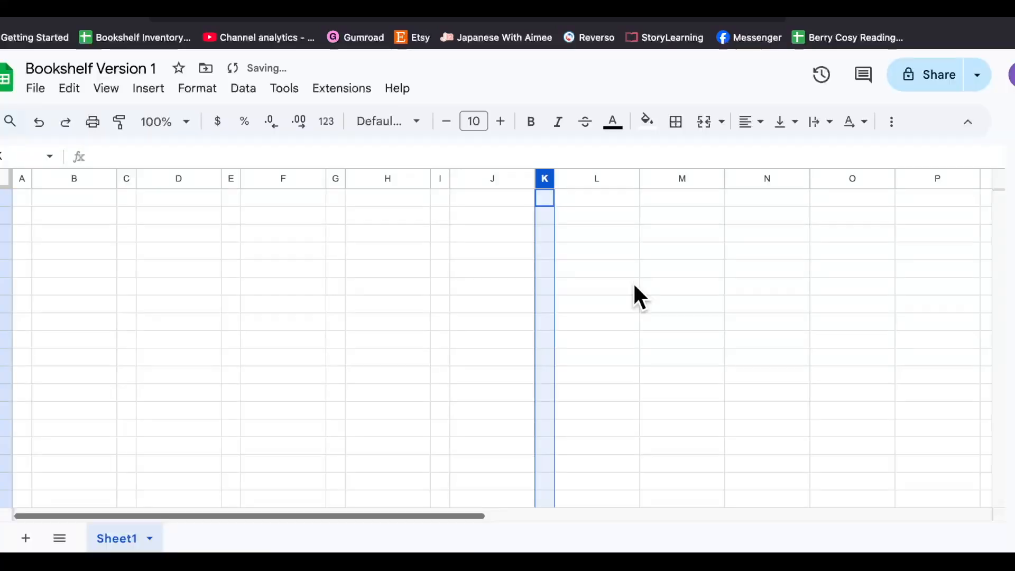
right_click(671, 179)
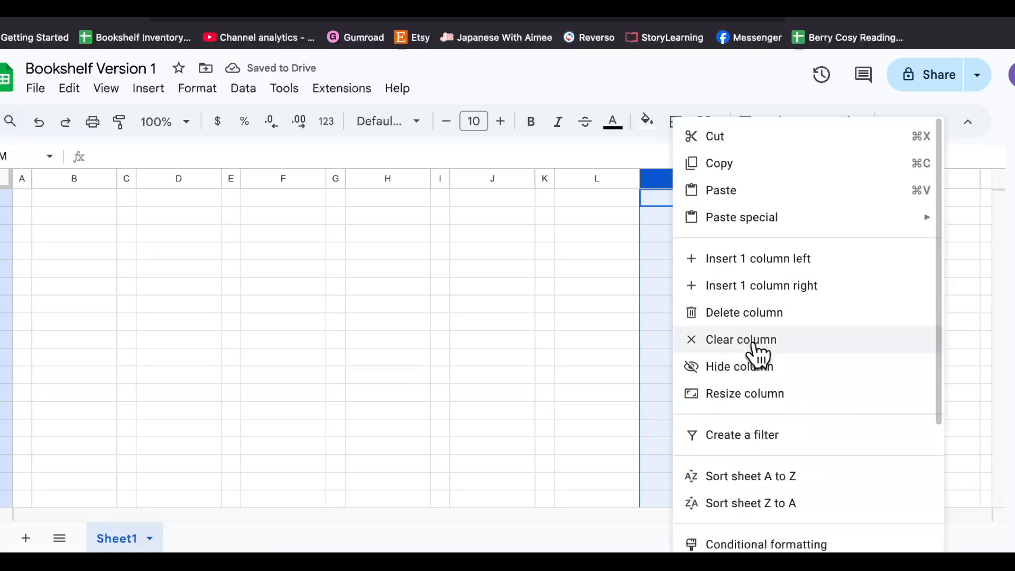
click(755, 395)
text(22)
click(550, 380)
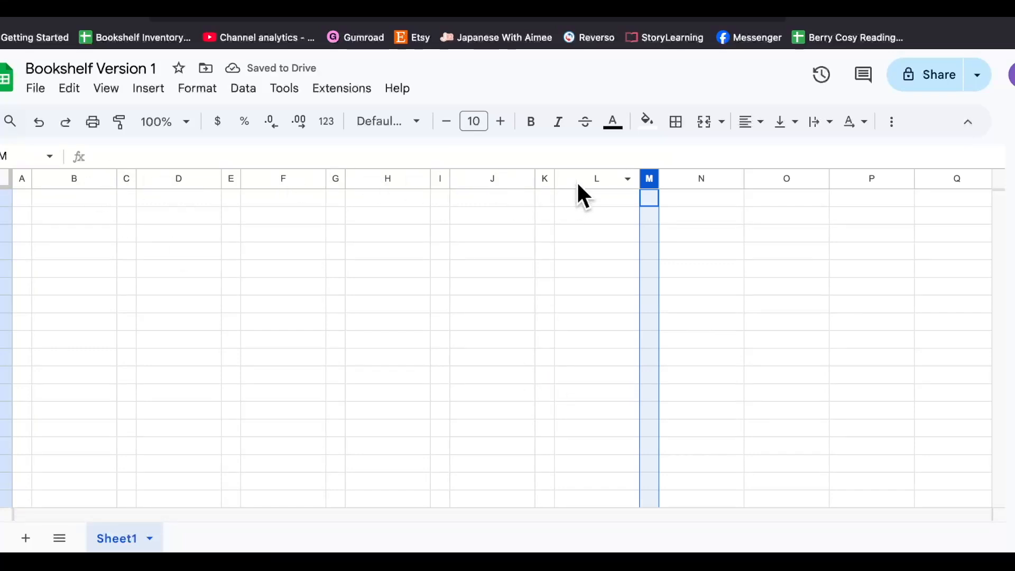
click(726, 254)
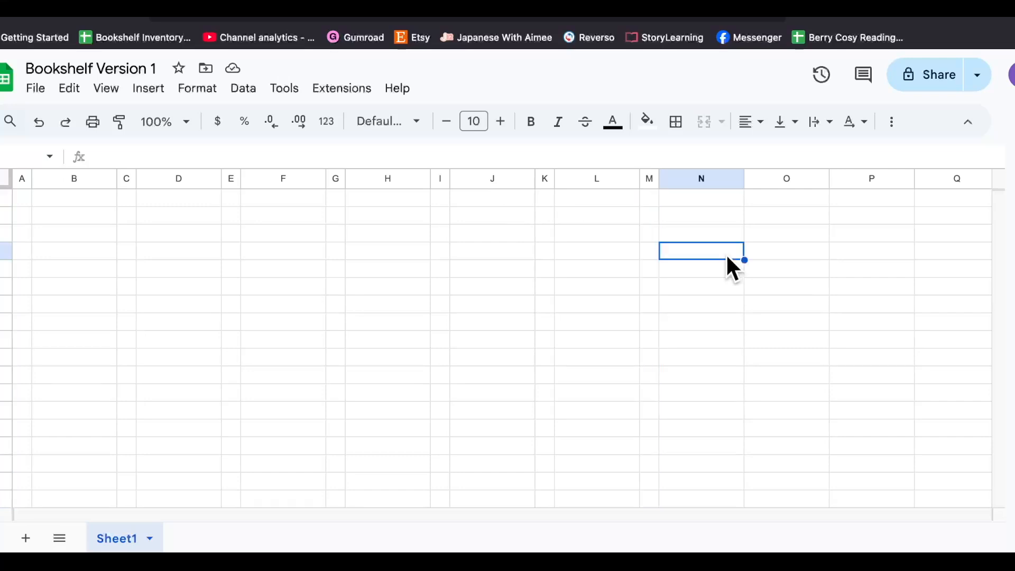
Delete all the unused columns from N through Z so the sheet ends at column M
click(776, 267)
click(687, 180)
key(ctrl+shift+Right)
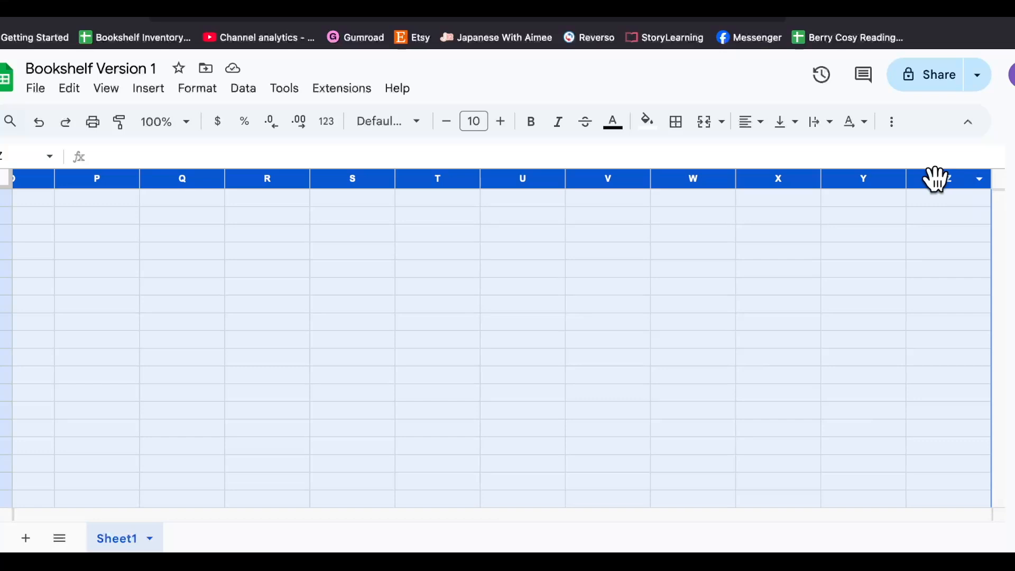
right_click(936, 180)
click(984, 312)
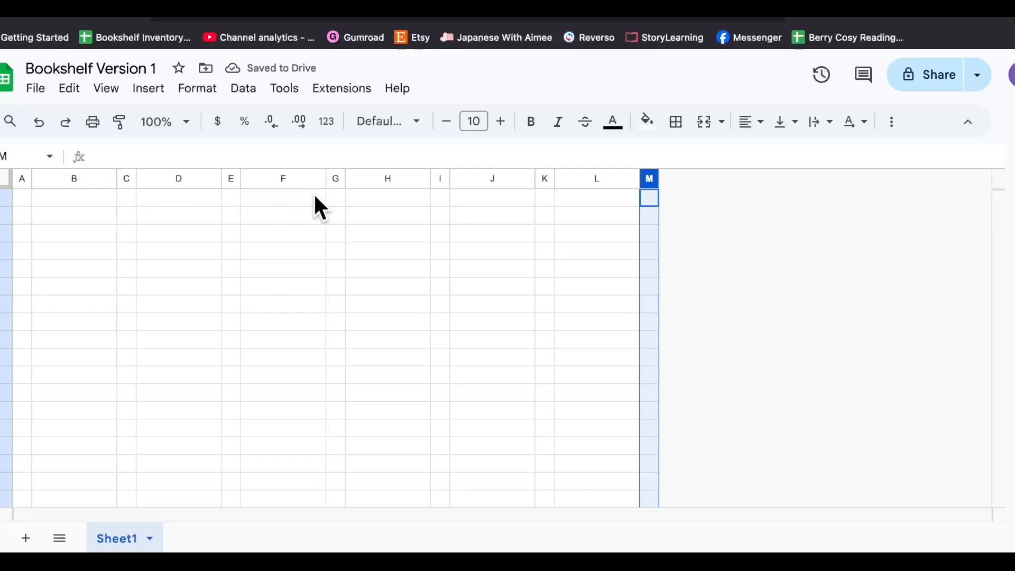
Set the widths of columns B and D to 132 pixels each
click(75, 177)
right_click(74, 174)
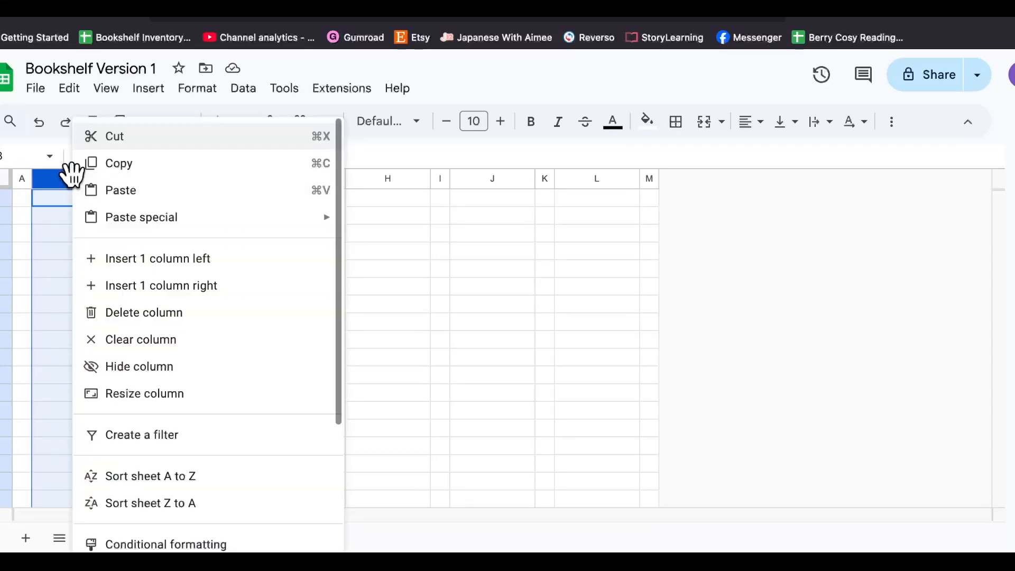
click(161, 396)
text(132)
click(536, 385)
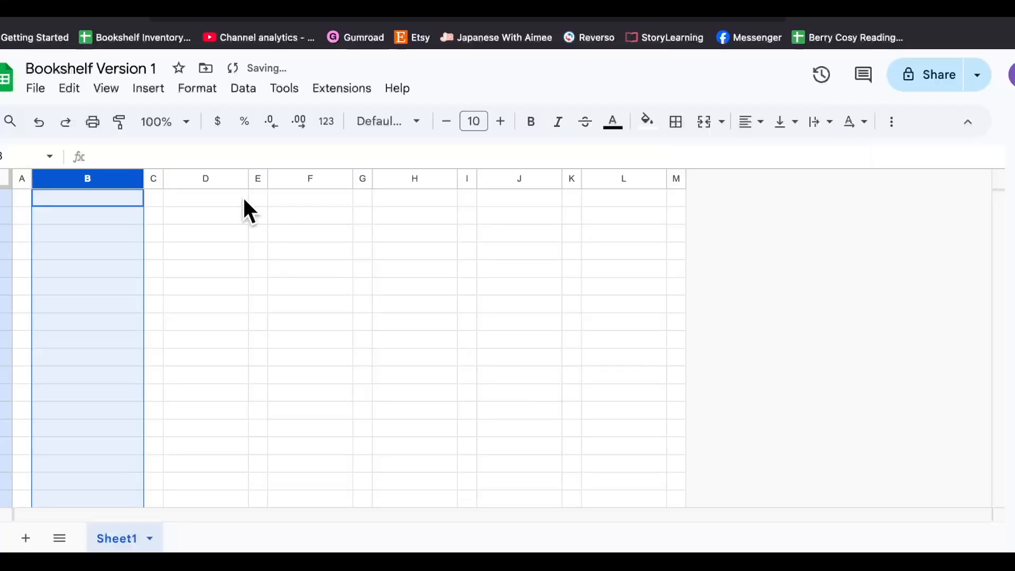
right_click(218, 184)
click(338, 392)
text(132)
click(535, 379)
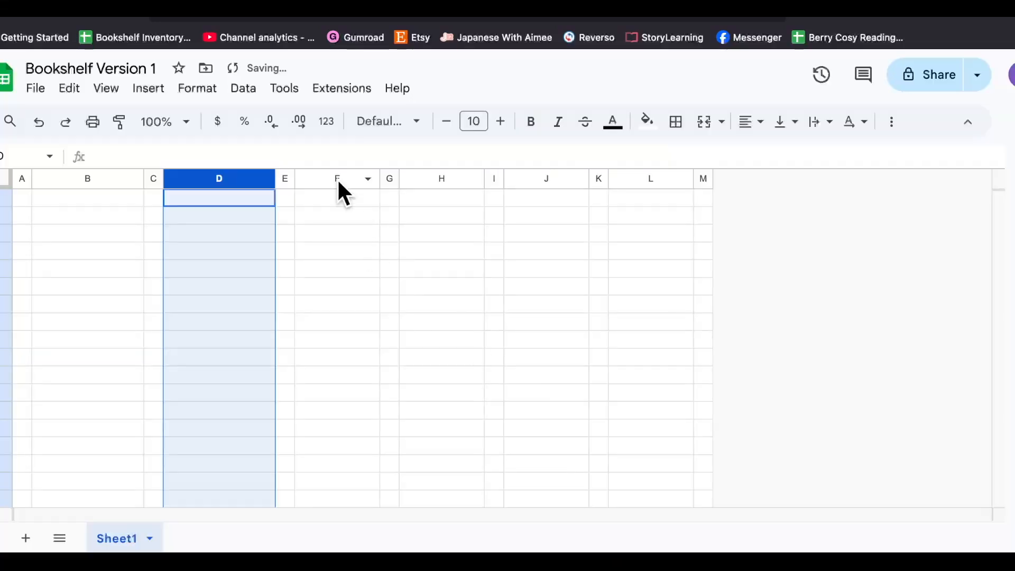
Set the widths of columns F and H to 132 pixels each
right_click(337, 181)
click(453, 391)
text(132)
click(525, 384)
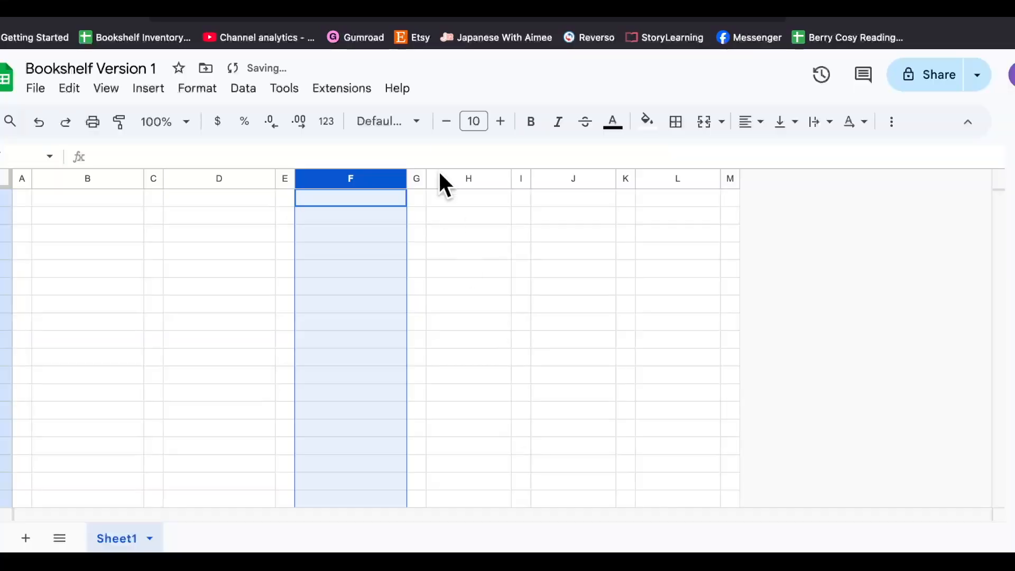
right_click(463, 179)
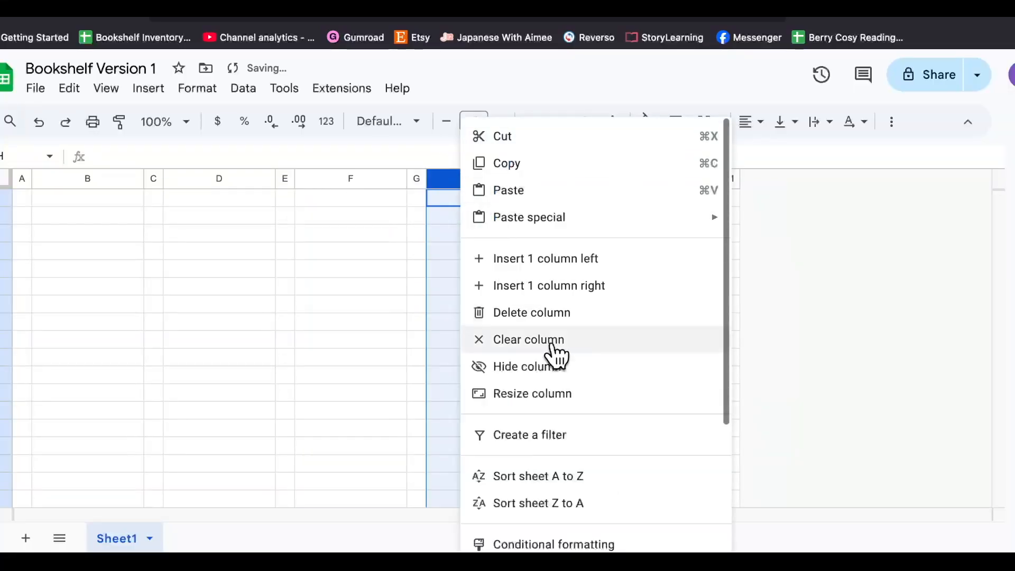
click(562, 393)
text(132)
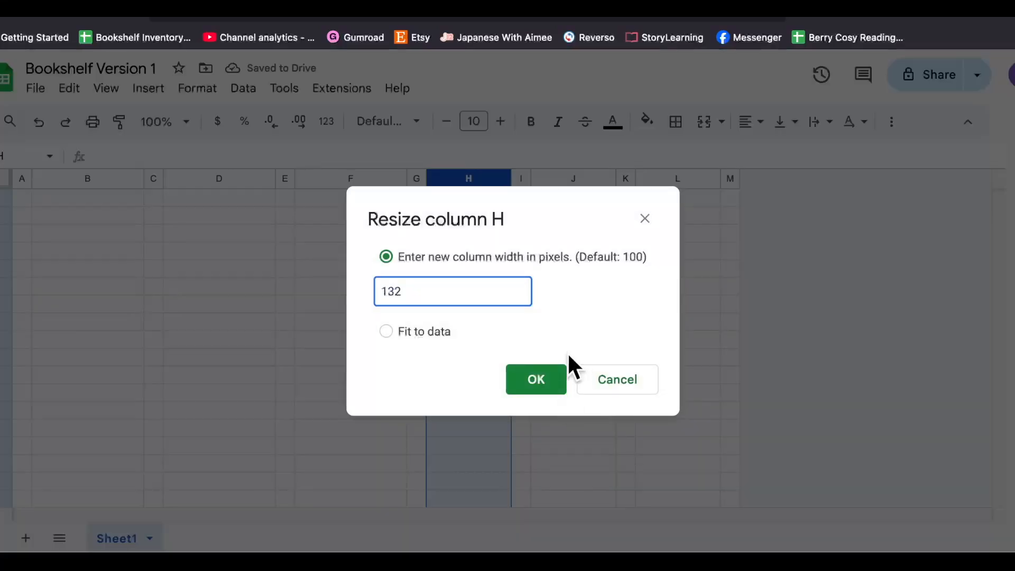
click(544, 380)
Set the widths of columns J and L to 132 pixels each
right_click(602, 175)
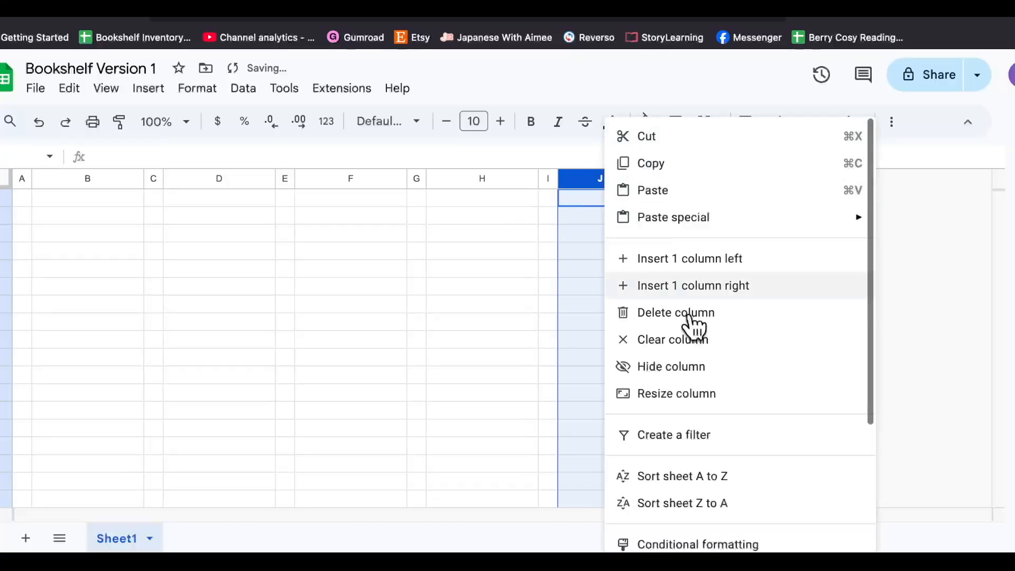
click(714, 393)
text(132)
click(528, 382)
right_click(711, 178)
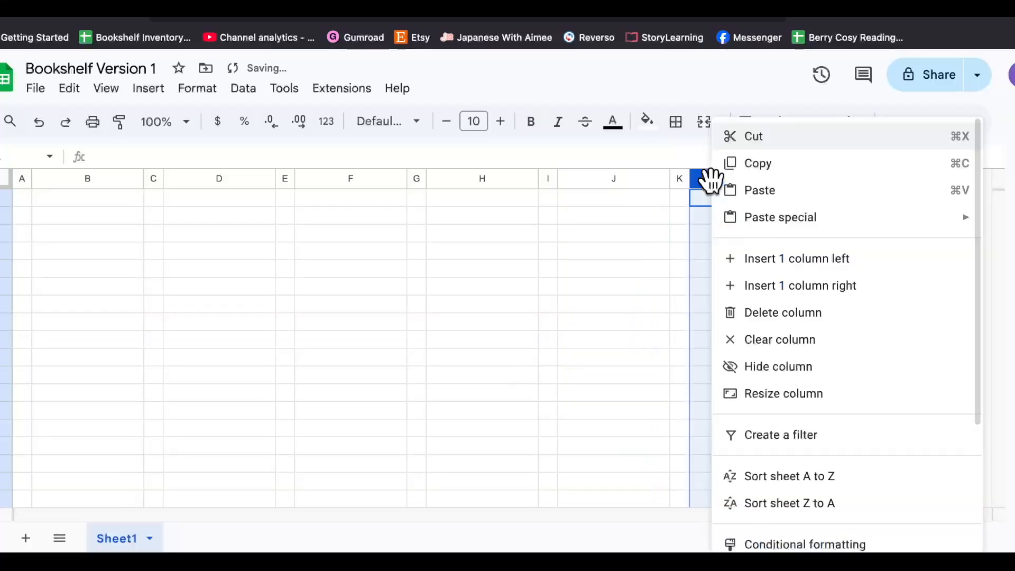
click(814, 395)
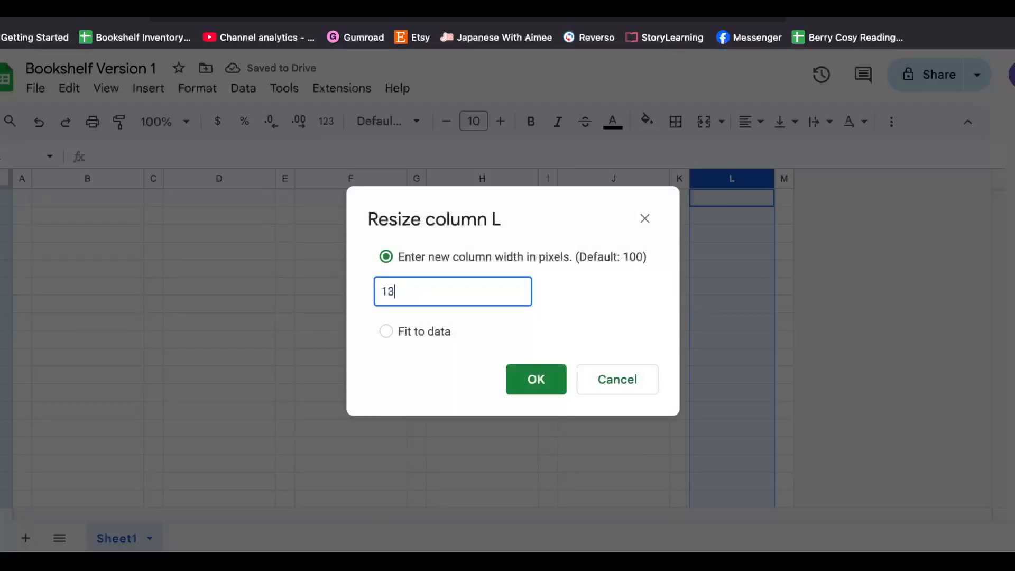
click(523, 383)
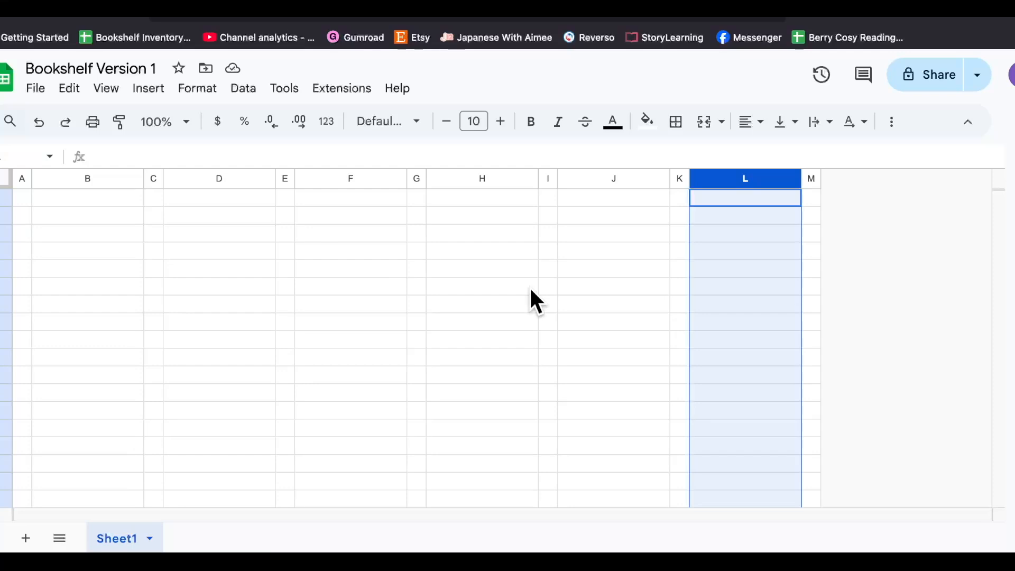
Fill the entire sheet with the custom beige colour #d5bdaf
click(3, 183)
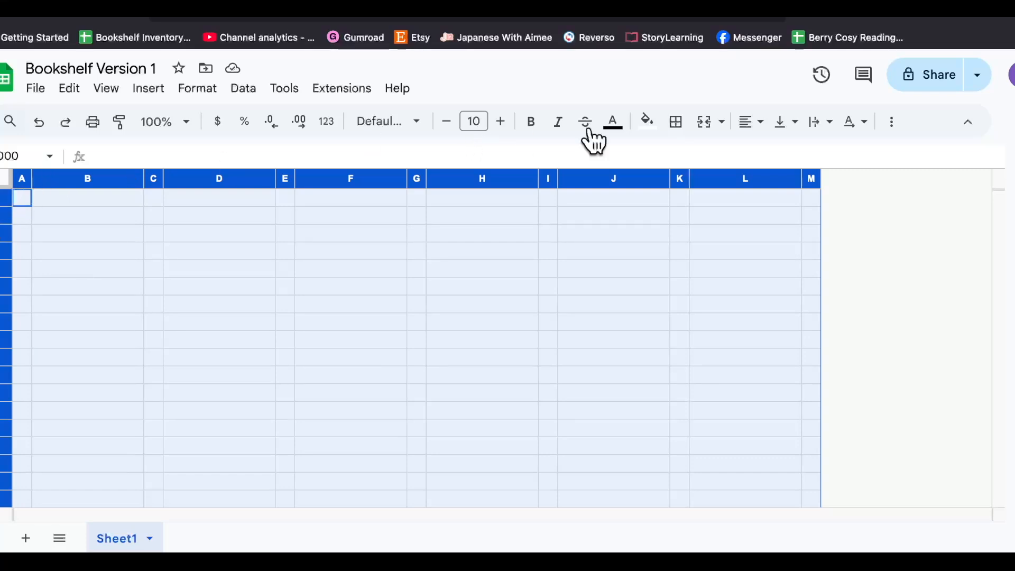
click(647, 121)
click(671, 406)
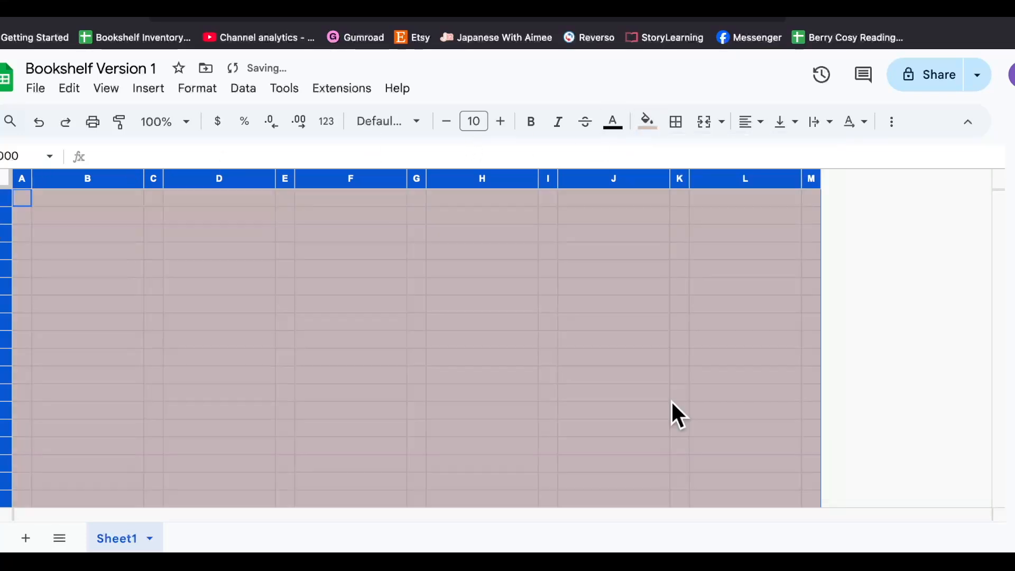
click(648, 122)
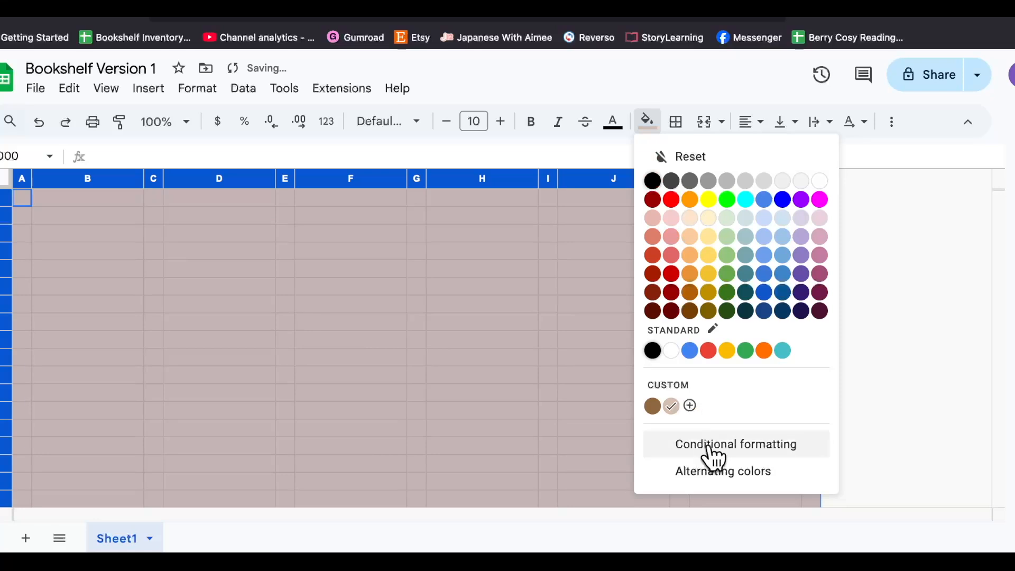
click(690, 405)
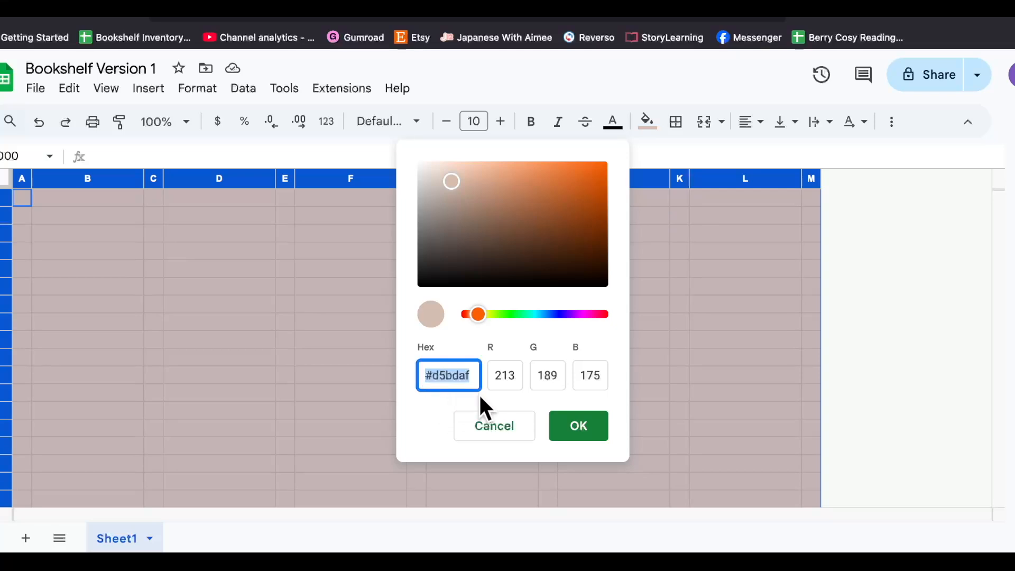
click(580, 426)
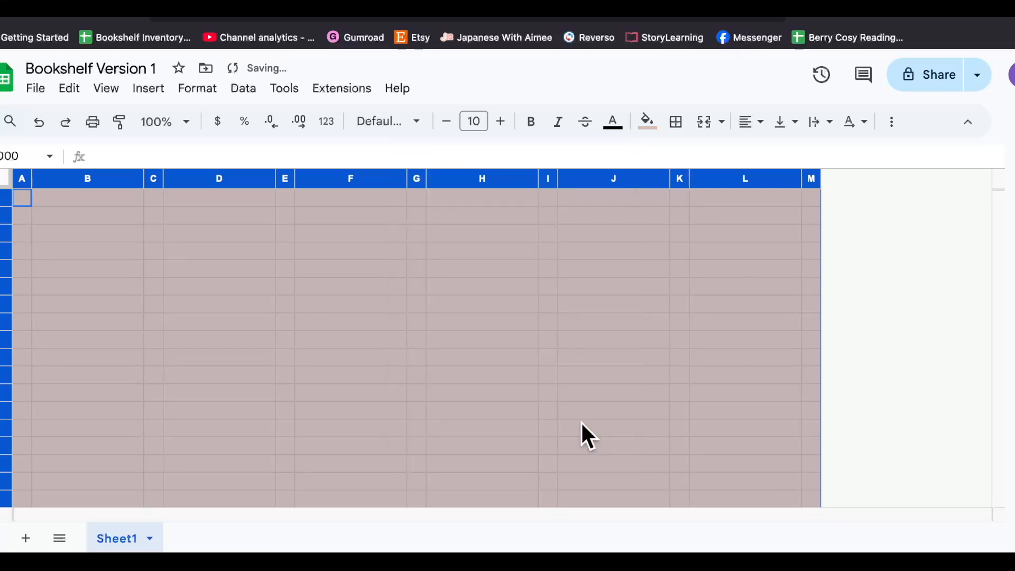
click(479, 327)
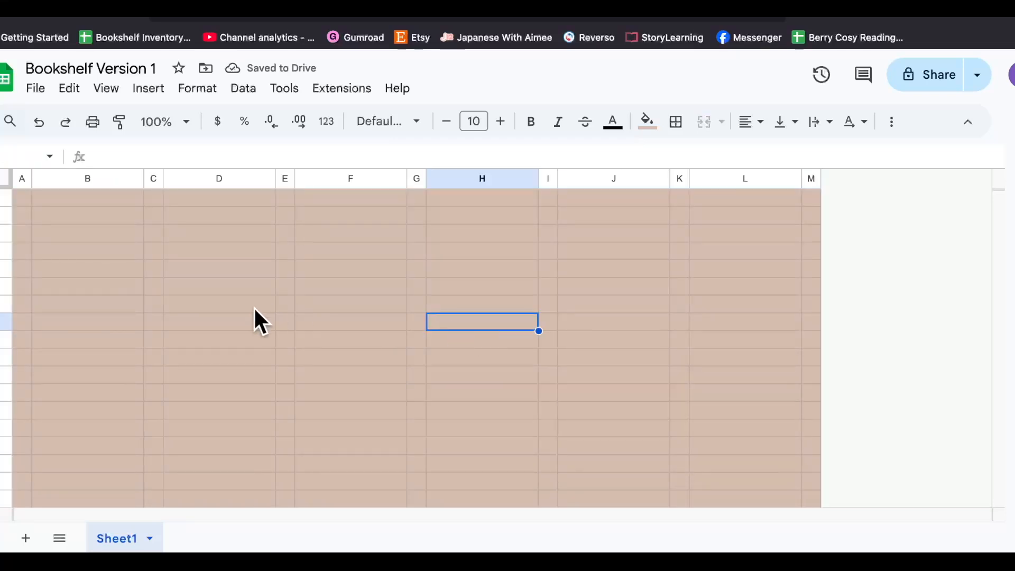
Fill row 1 with the custom brown colour #8e6740 as the top of the bookshelf
click(4, 198)
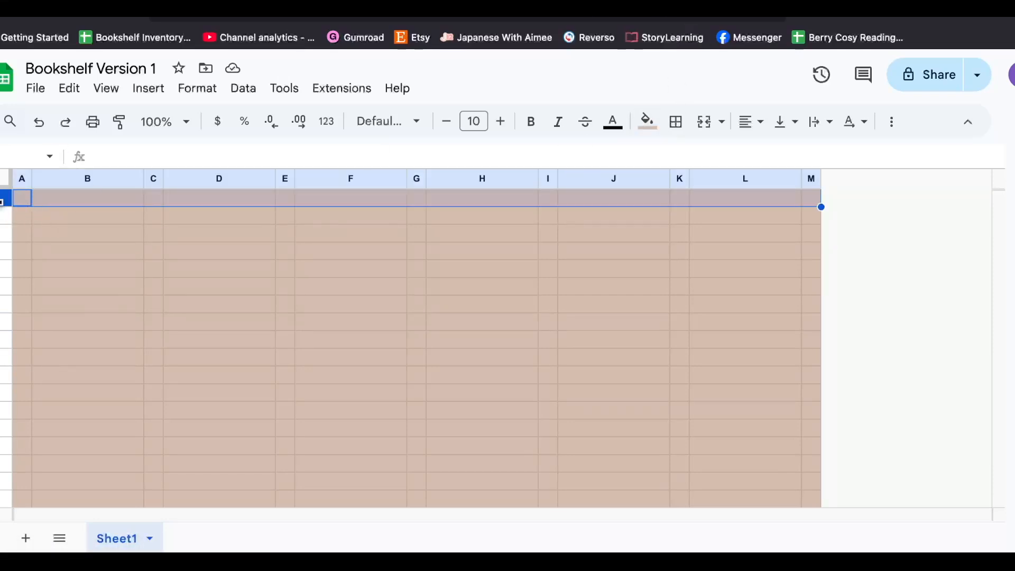
click(648, 123)
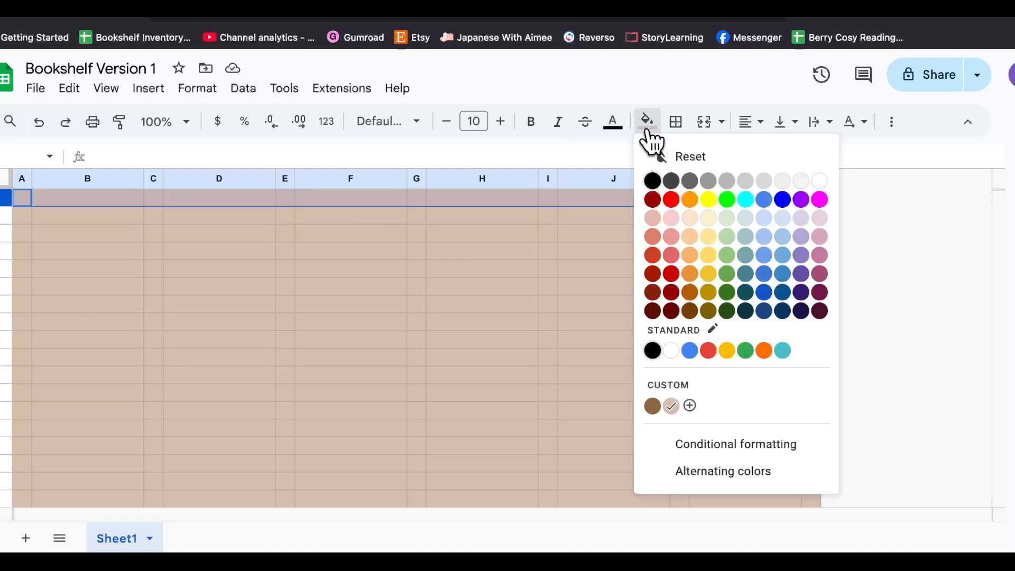
click(658, 403)
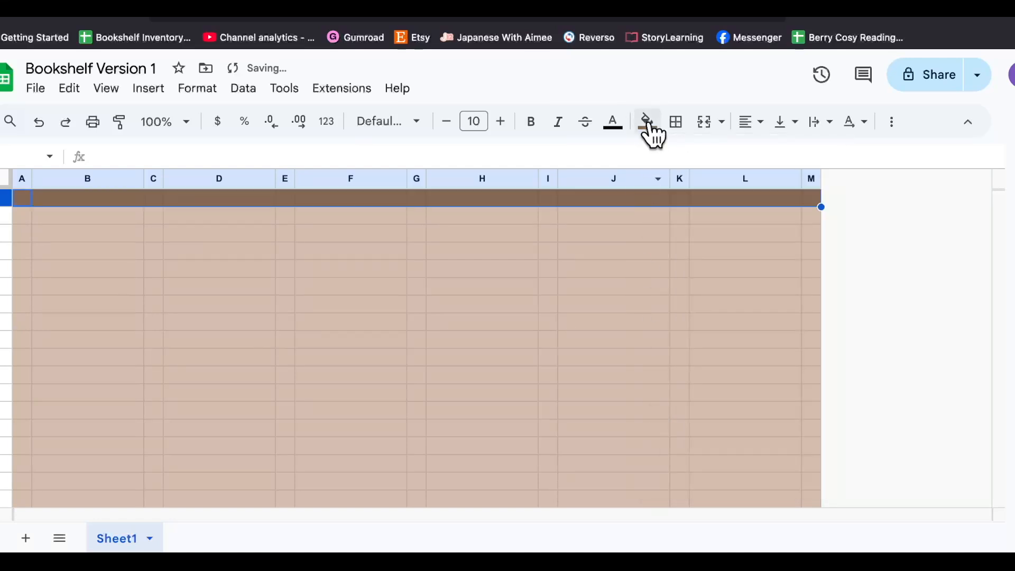
click(648, 123)
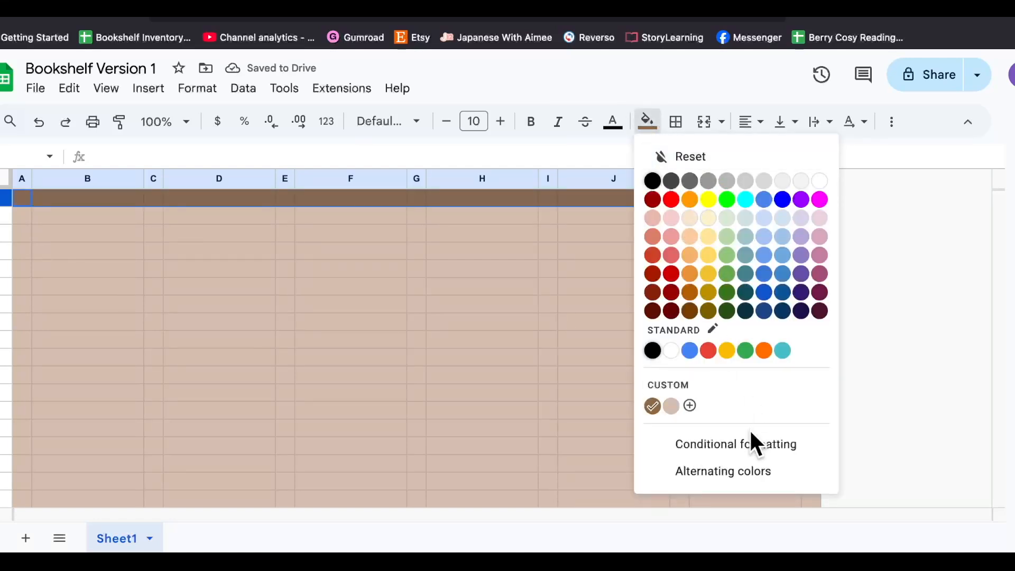
click(690, 405)
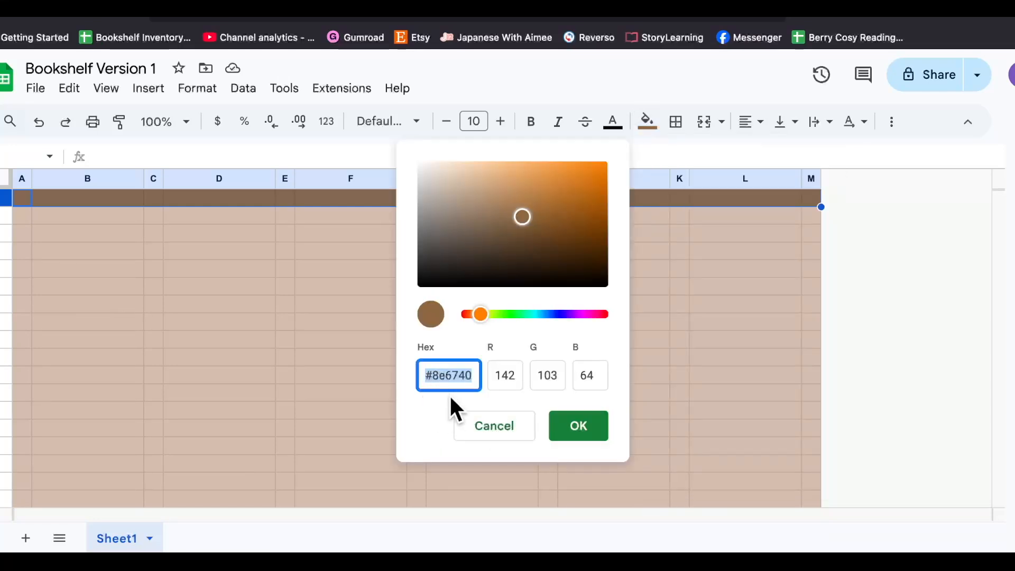
click(577, 429)
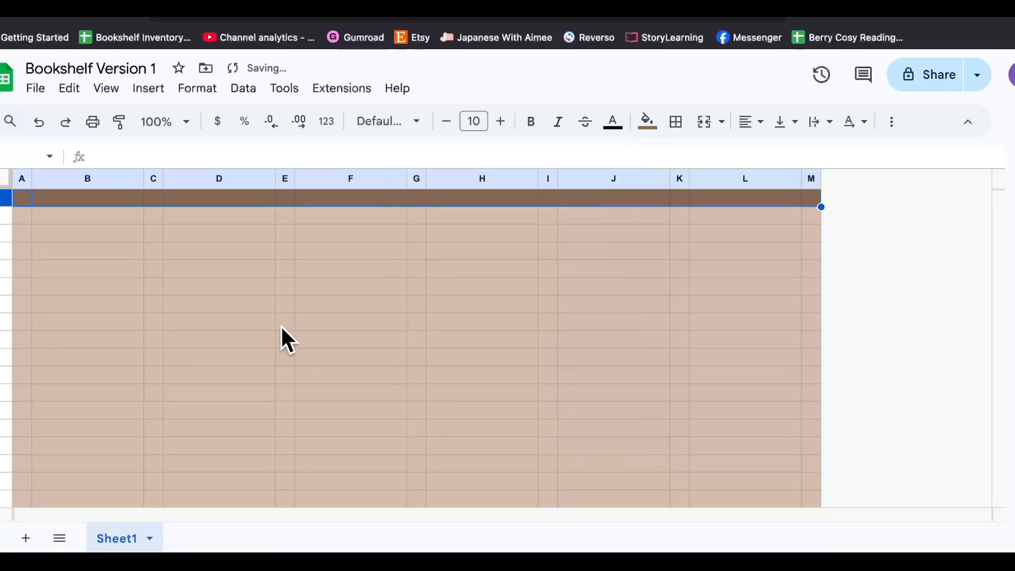
click(284, 324)
Fill the narrow divider columns A, C, E, G, I, K and M with the custom brown colour
click(20, 179)
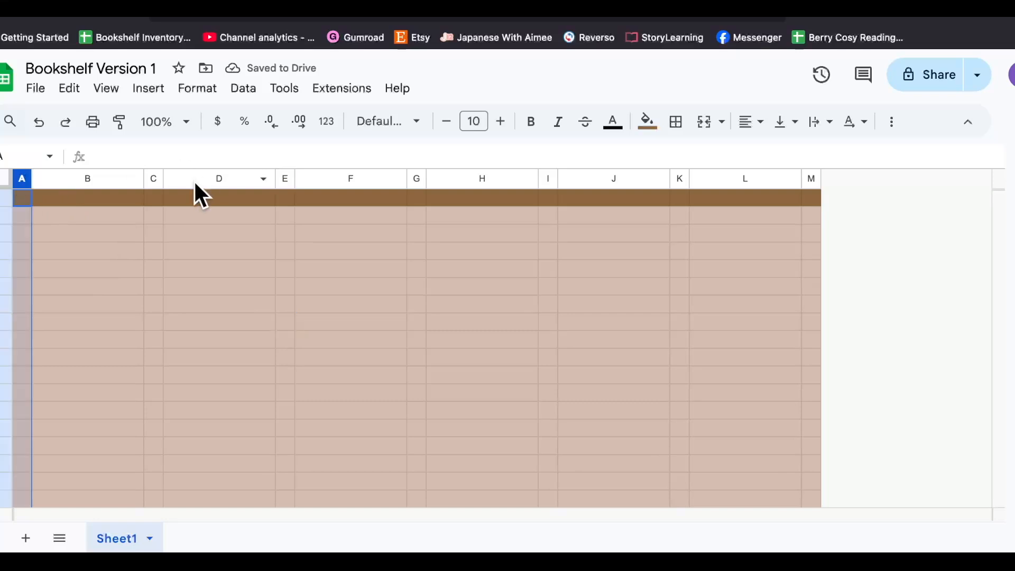
ctrl+click(153, 178)
ctrl+click(284, 179)
ctrl+click(416, 177)
ctrl+click(547, 179)
ctrl+click(679, 178)
ctrl+click(814, 178)
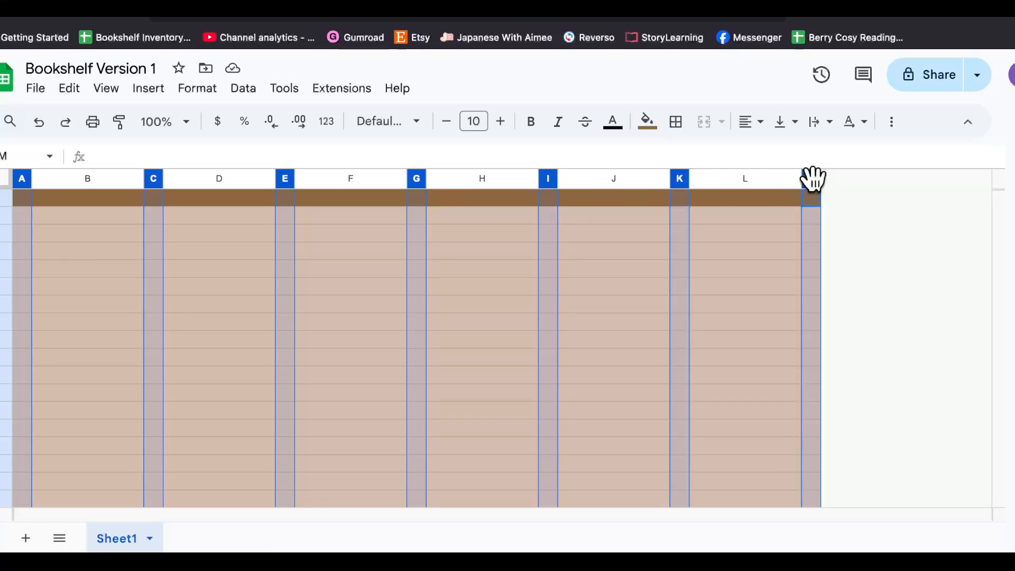
click(647, 121)
click(653, 406)
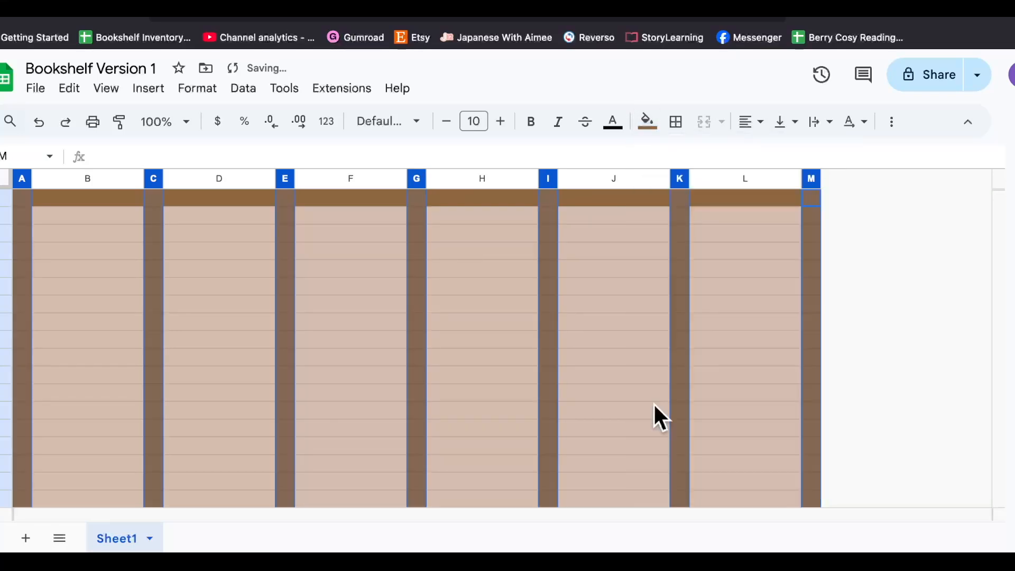
Fill rows 33 and 34 with the custom brown colour to form the shelf between the two tiers
click(573, 364)
scroll(390, 347, down, 5)
scroll(390, 348, down, 2)
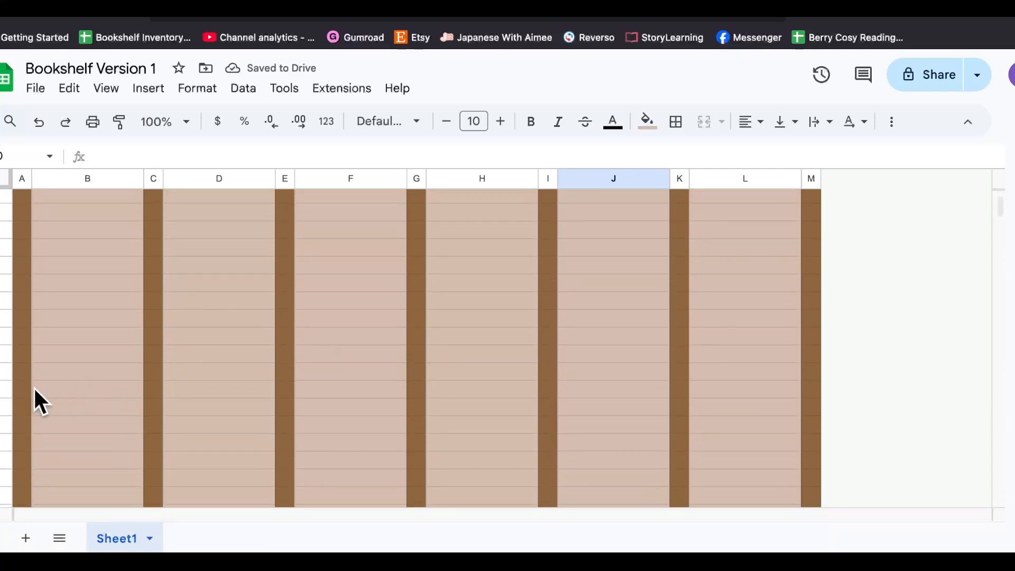
click(2, 391)
shift+click(2, 407)
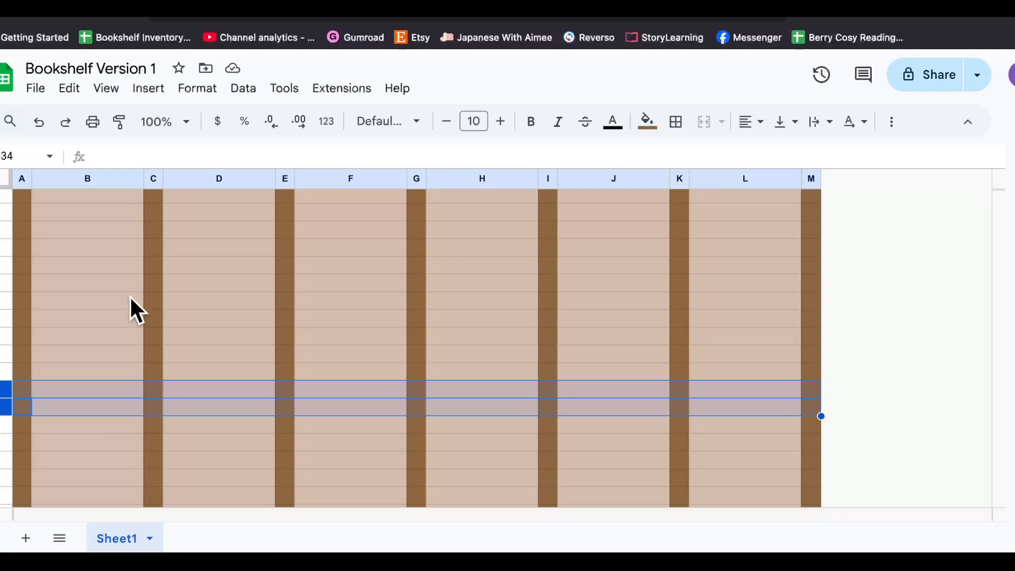
click(647, 121)
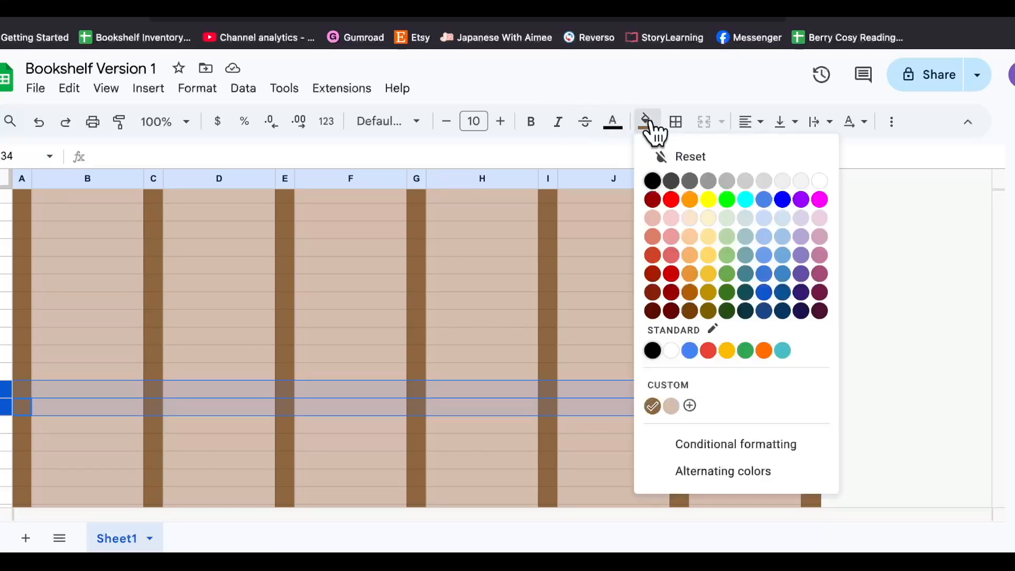
click(653, 406)
Fill row 66 with the custom brown colour as the base of the bookshelf
scroll(442, 401, down, 5)
scroll(439, 391, down, 5)
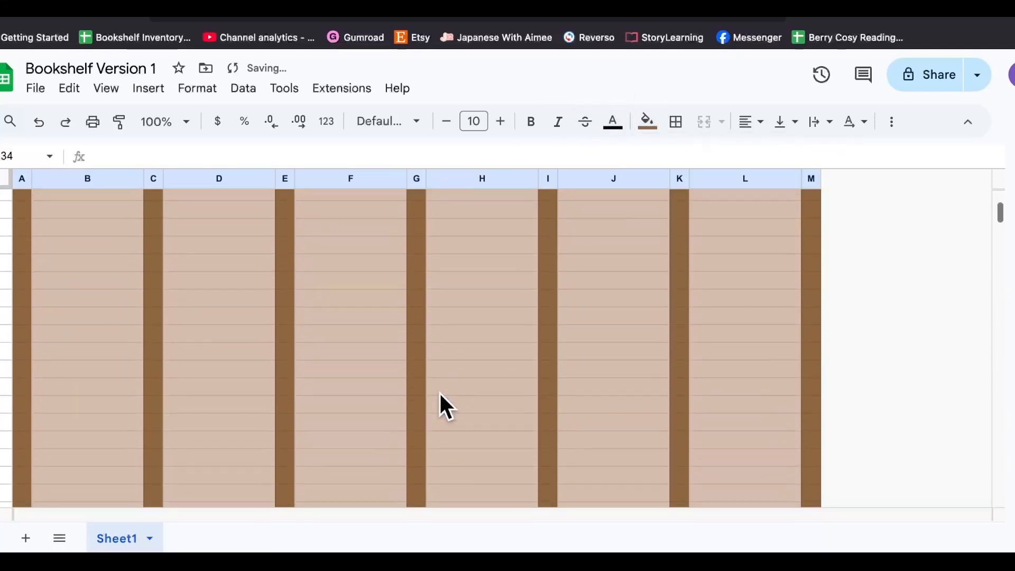
click(5, 444)
click(648, 122)
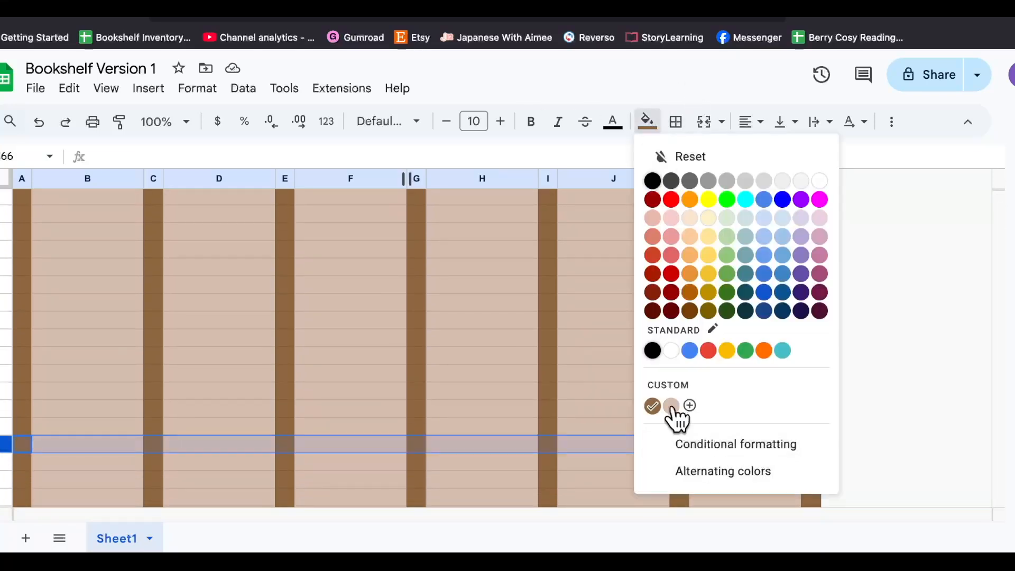
click(656, 406)
scroll(432, 387, down, 5)
click(433, 392)
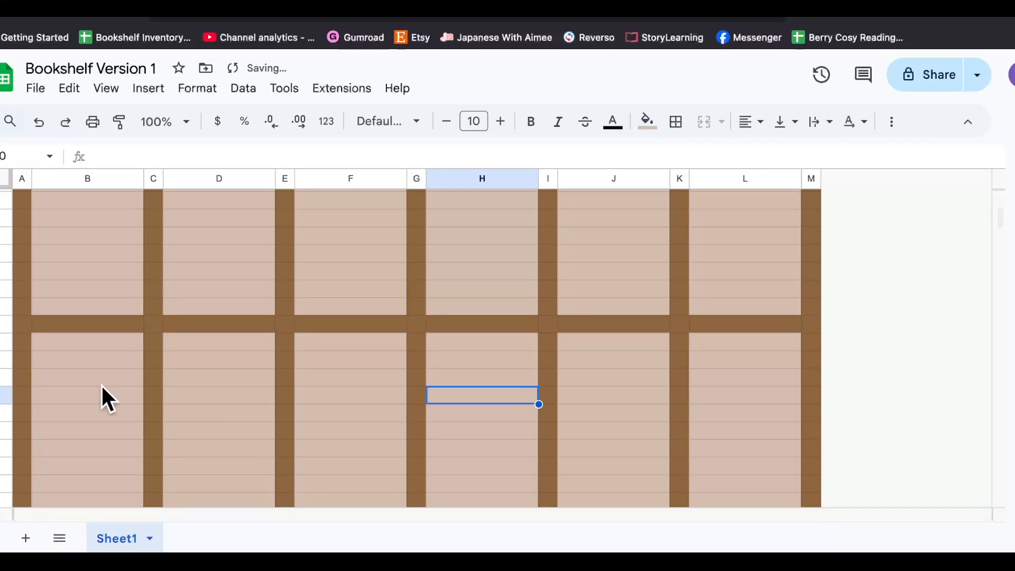
Delete rows 67 to 178 beneath the bookshelf's brown base row
drag(6, 342, 814, 521)
right_click(67, 332)
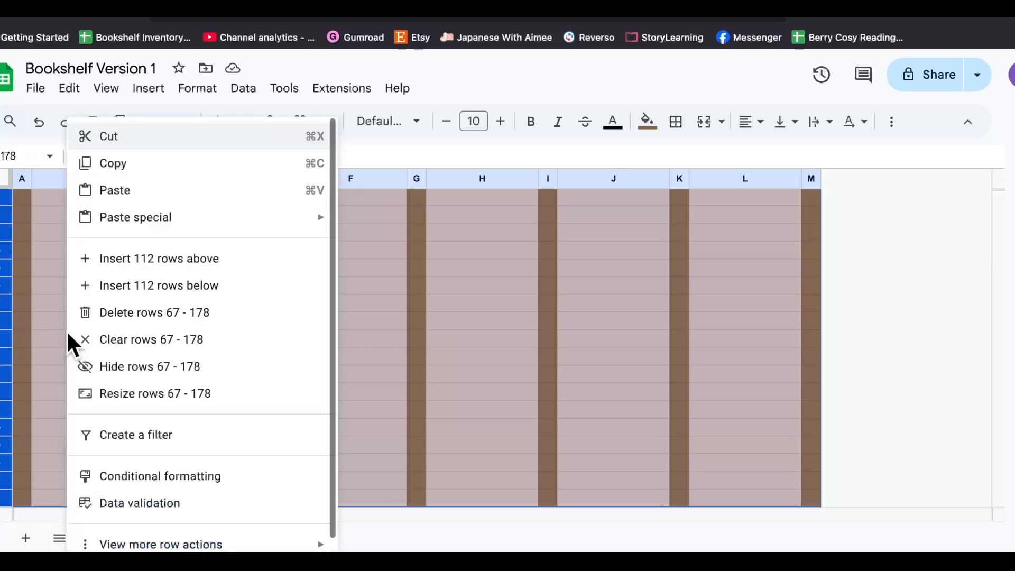
click(172, 339)
right_click(165, 314)
click(230, 311)
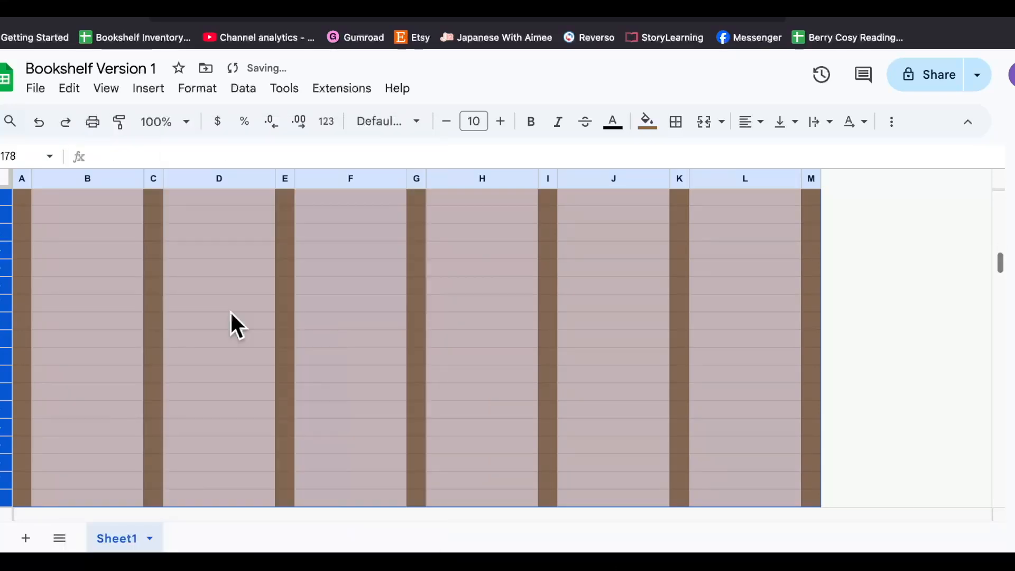
Delete the remaining blocks of rows below row 66 so the sheet ends at the brown base
right_click(230, 310)
click(260, 310)
right_click(221, 317)
click(262, 316)
right_click(219, 317)
click(258, 315)
right_click(226, 317)
click(259, 316)
right_click(210, 317)
click(244, 315)
right_click(214, 318)
click(258, 316)
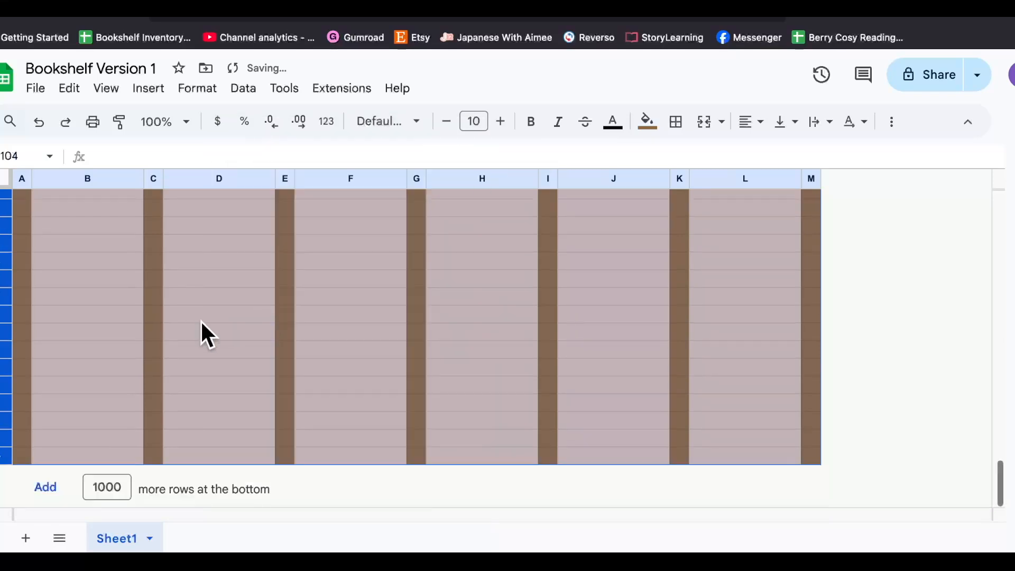
right_click(201, 318)
click(255, 313)
scroll(246, 313, up, 5)
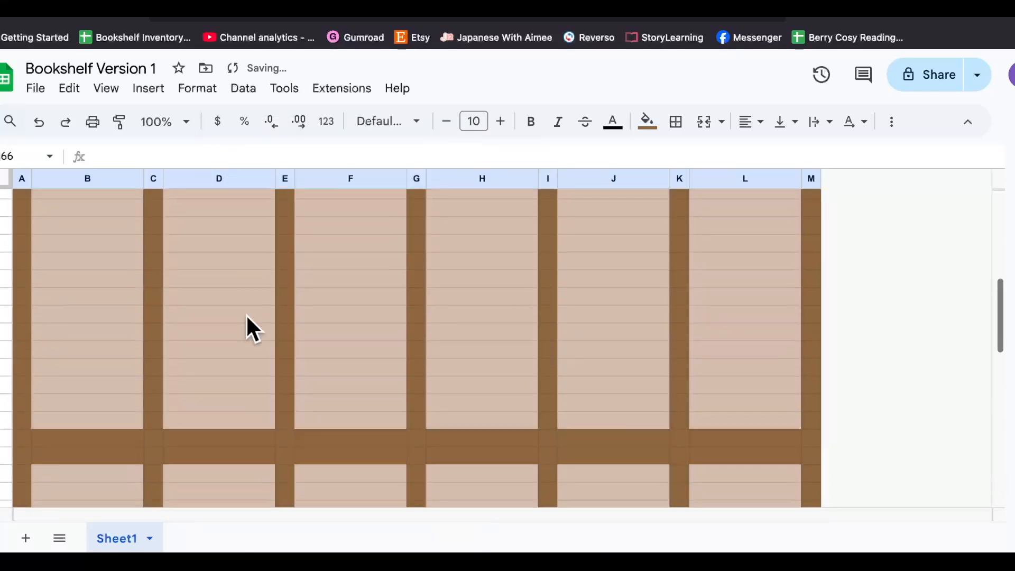
scroll(246, 313, down, 5)
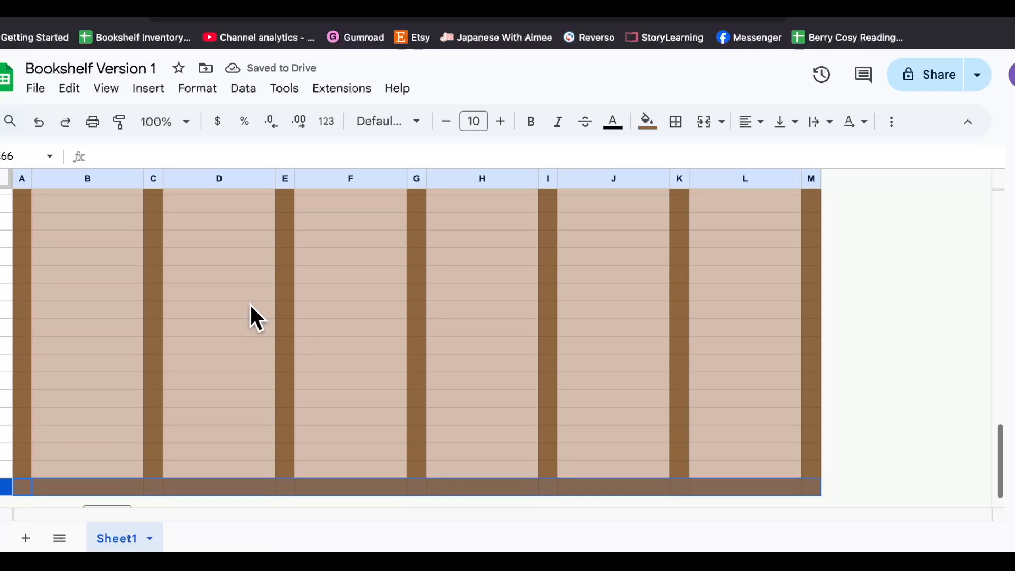
click(250, 307)
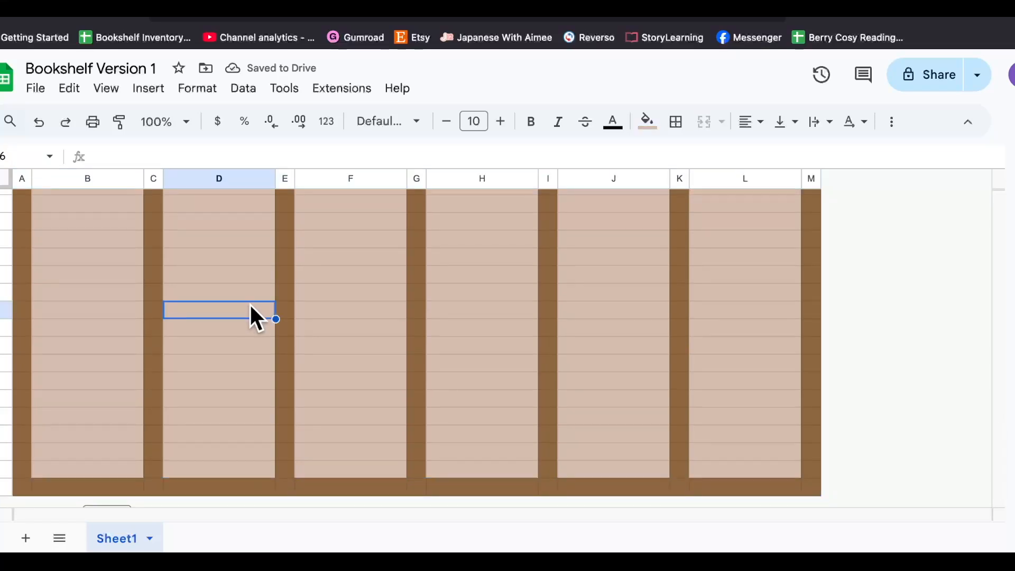
Hide the gridlines on the sheet
scroll(251, 306, up, 10)
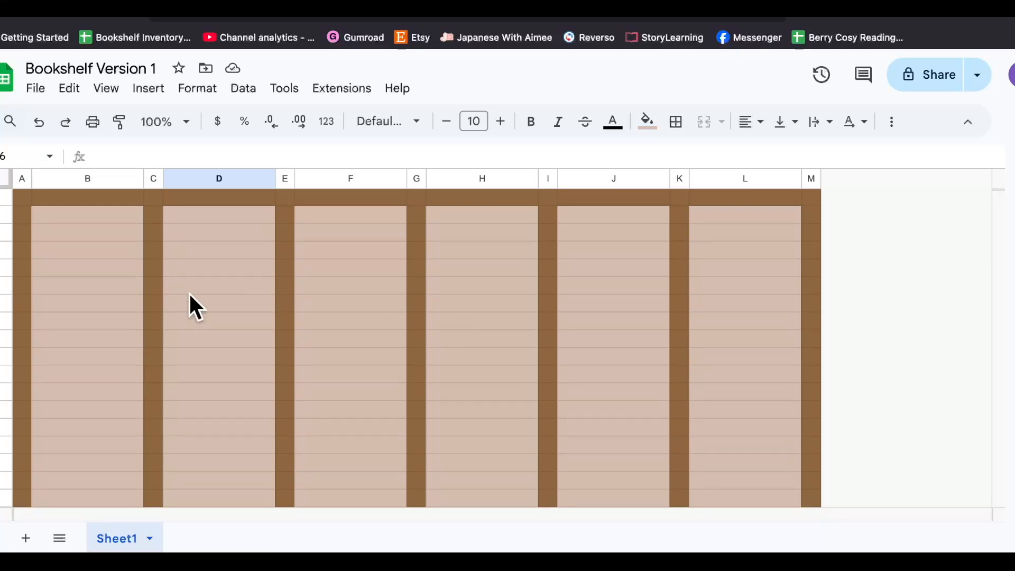
click(105, 88)
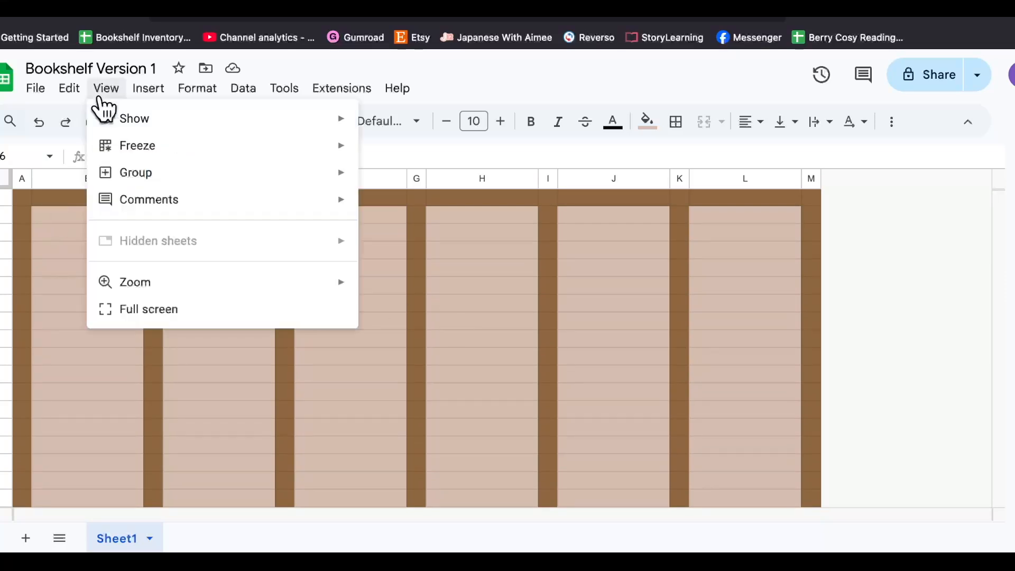
mouse_move(166, 132)
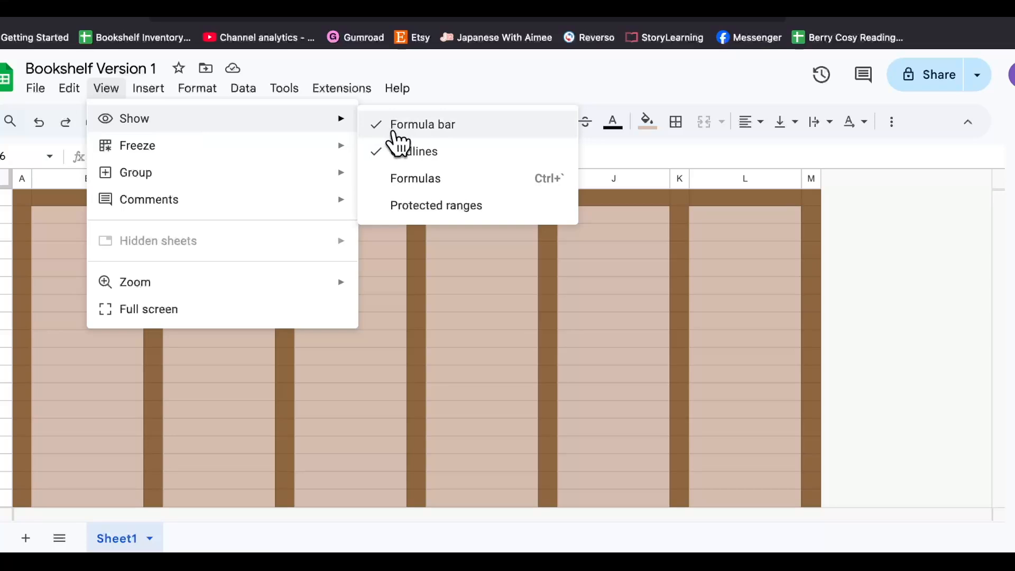
click(415, 151)
click(304, 287)
scroll(590, 372, down, 5)
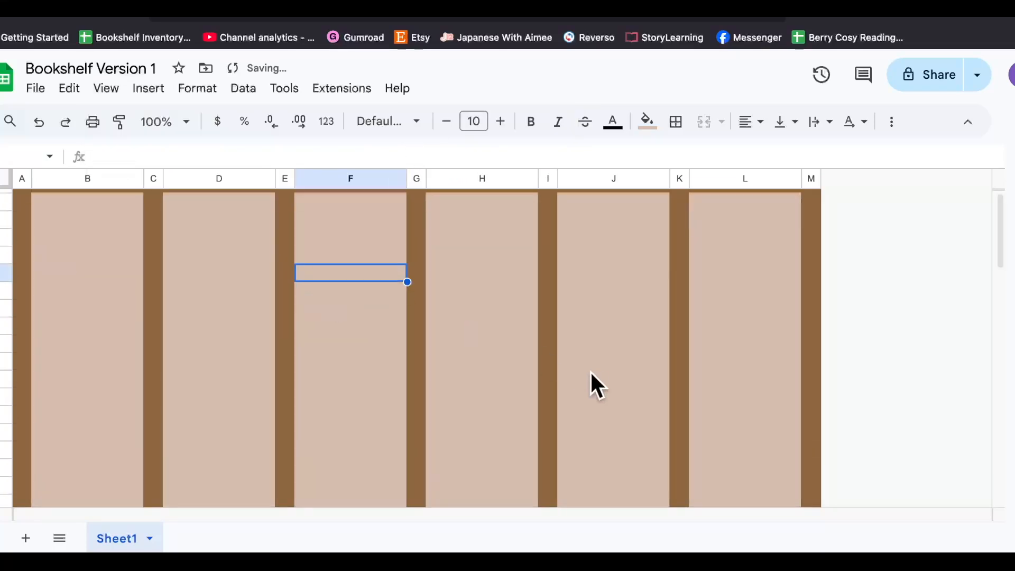
Fill cell B32, at the bottom of the first upper shelf, with light pink and enter the book title ACOTAR
click(84, 391)
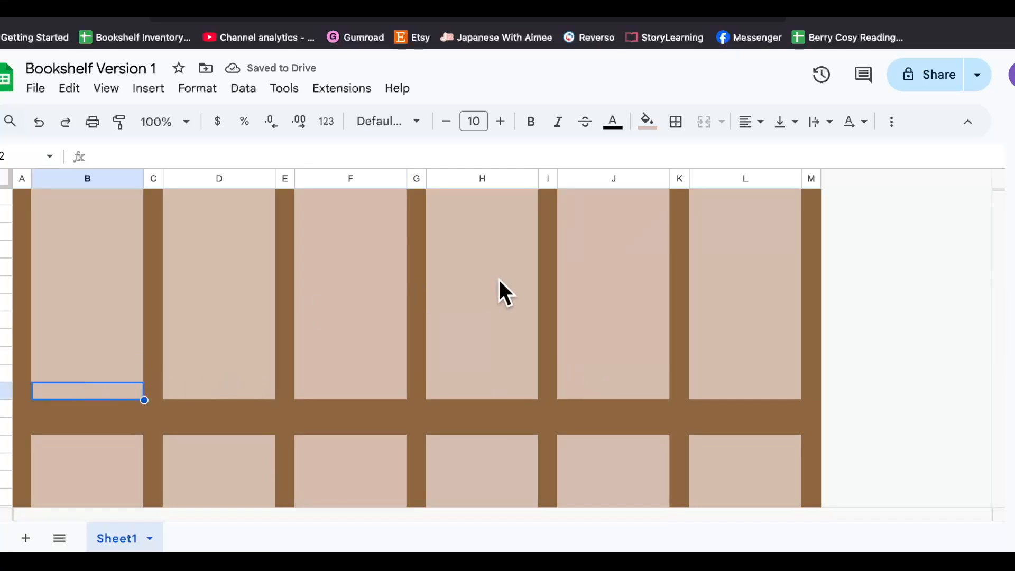
click(647, 122)
click(670, 224)
text(ACOTA)
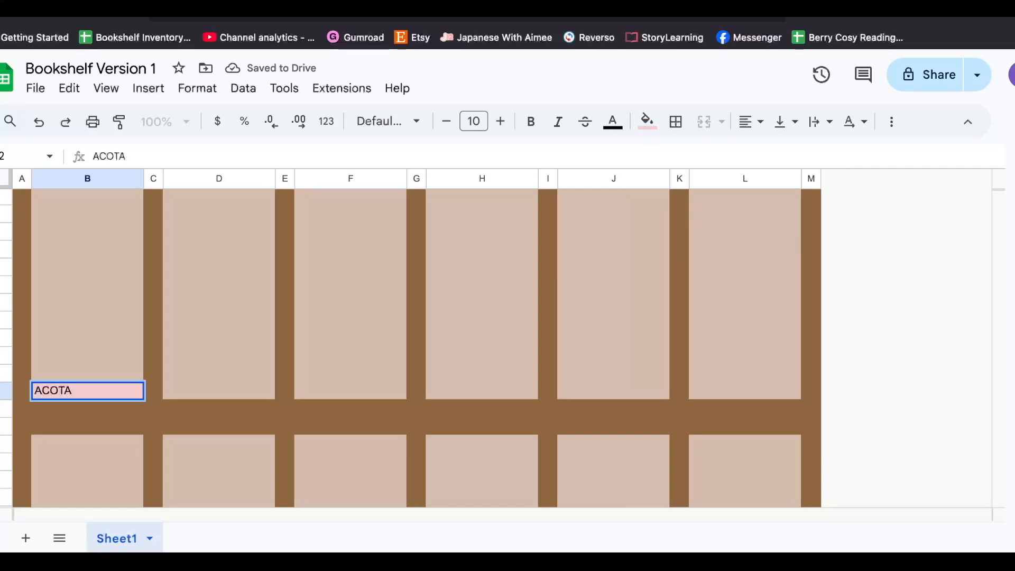
text(E)
key(BackSpace)
text(R)
click(332, 302)
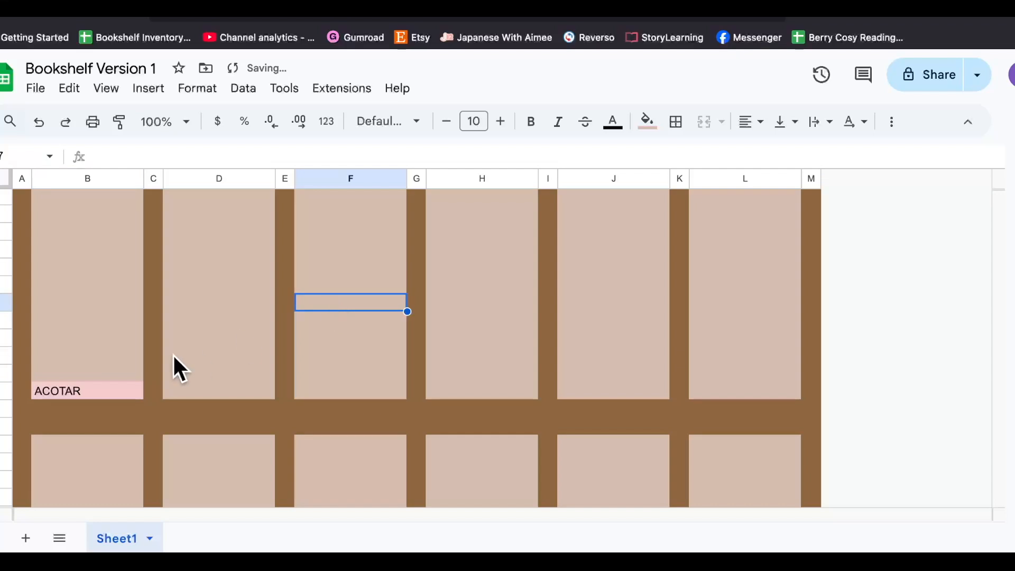
scroll(173, 356, up, 5)
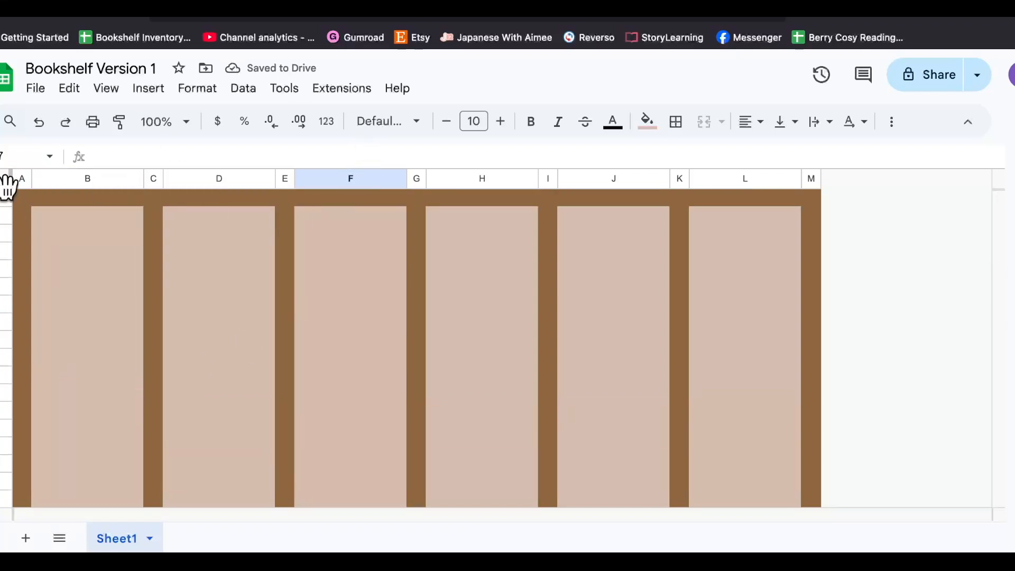
Set the font of the whole sheet to Bree Serif
click(7, 182)
click(409, 124)
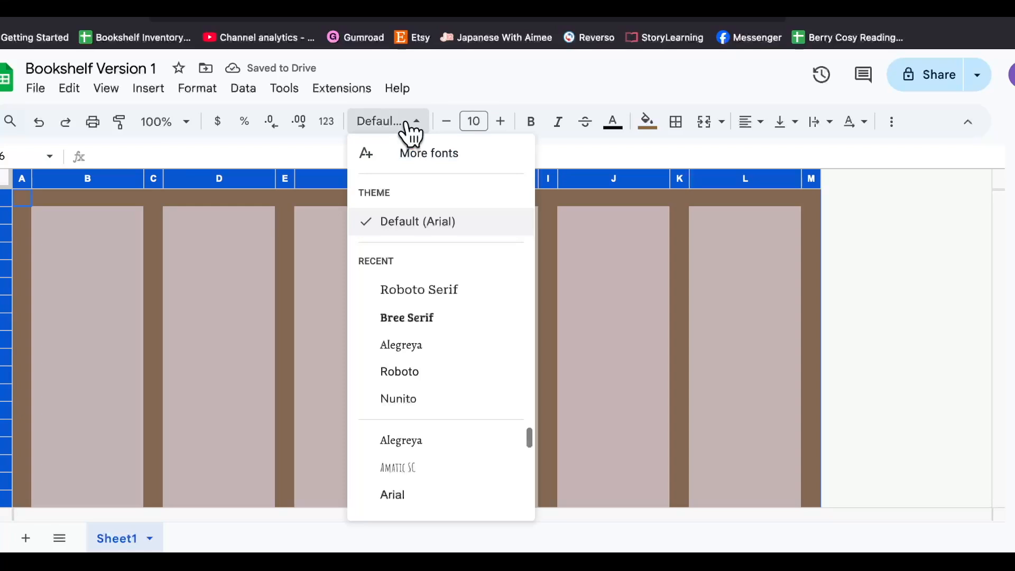
click(445, 313)
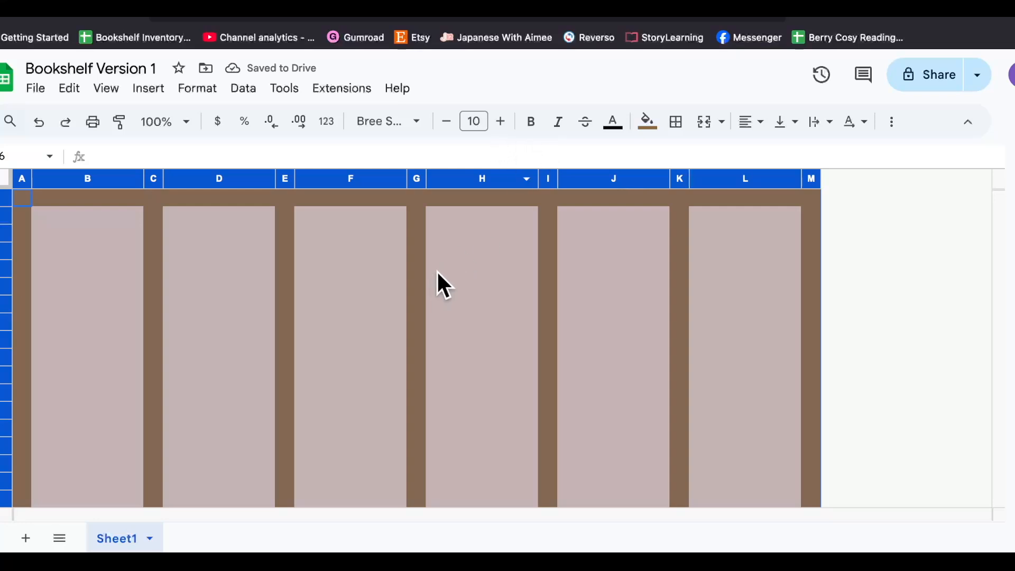
click(343, 318)
scroll(205, 366, down, 5)
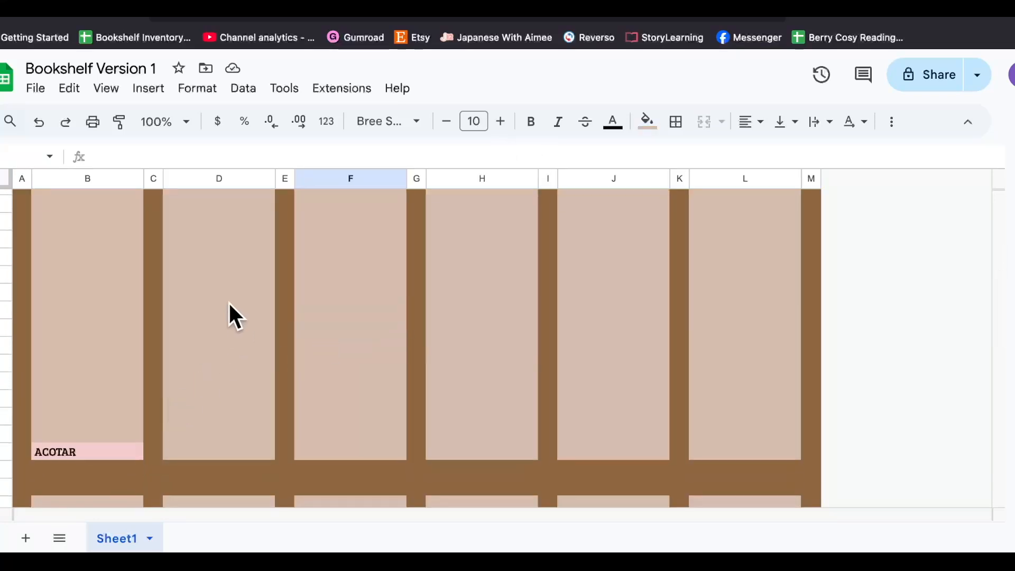
Set the whole sheet's font to Roboto Serif and centre all its text horizontally
scroll(228, 303, up, 5)
click(5, 180)
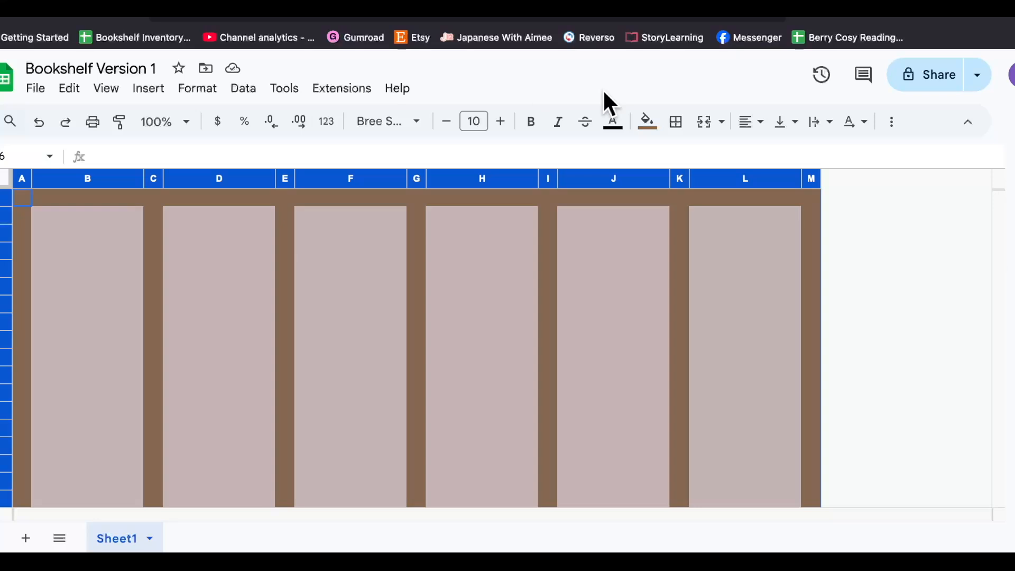
click(402, 124)
click(441, 317)
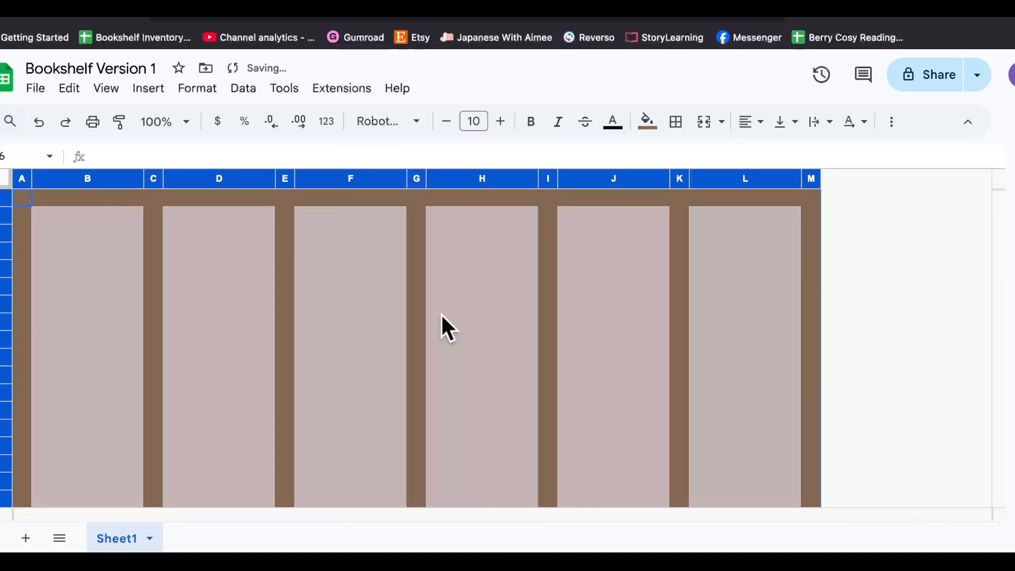
click(745, 124)
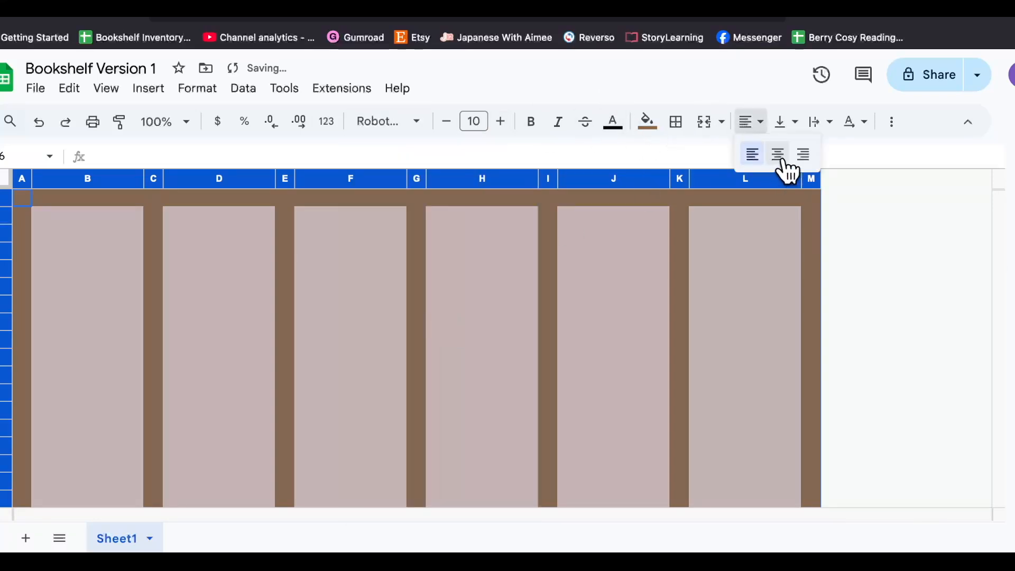
click(780, 155)
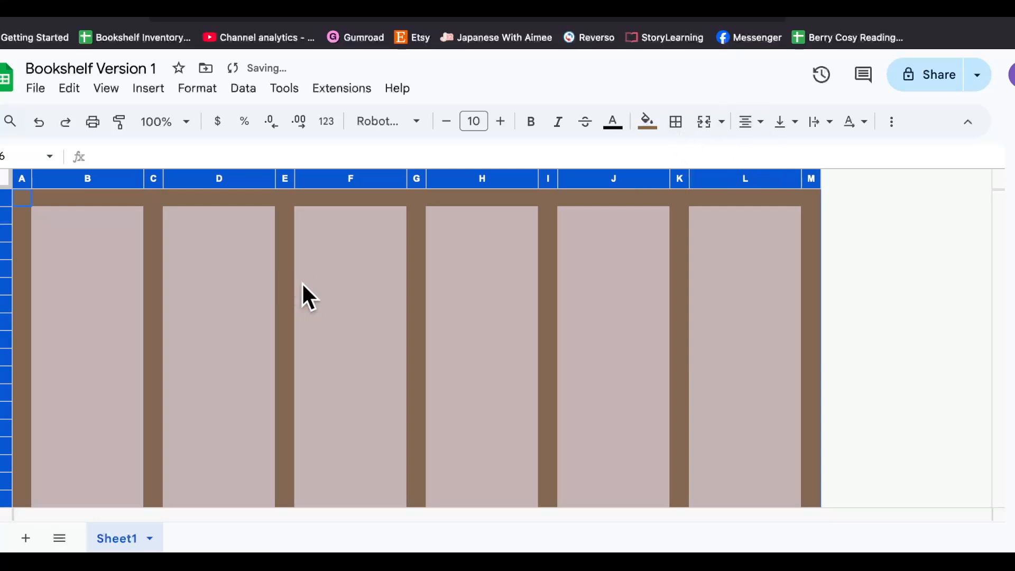
Try font size 11 on the whole sheet and return it to size 10
click(501, 121)
click(267, 317)
scroll(268, 318, down, 3)
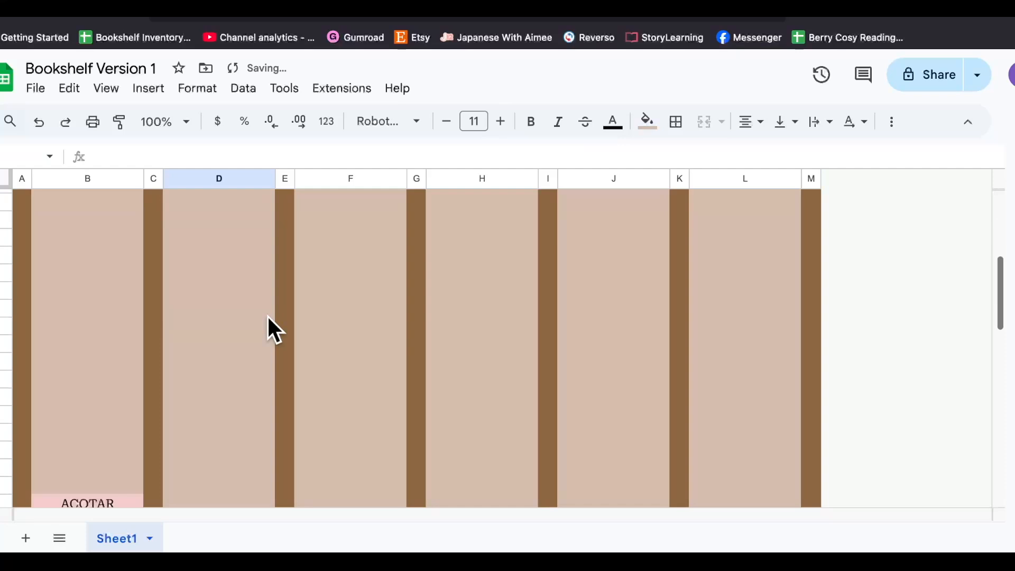
scroll(267, 314, down, 3)
scroll(128, 288, up, 5)
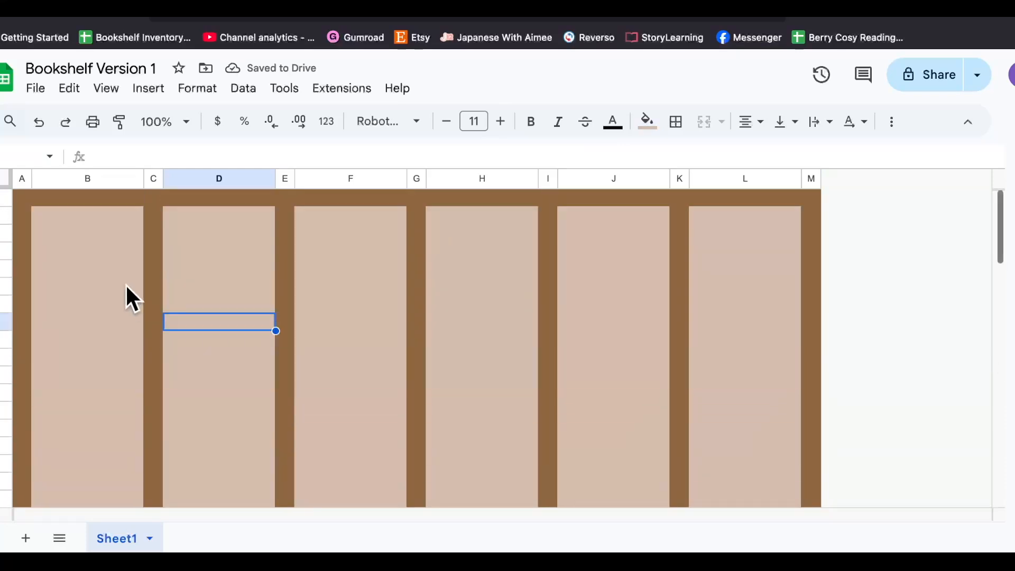
click(6, 178)
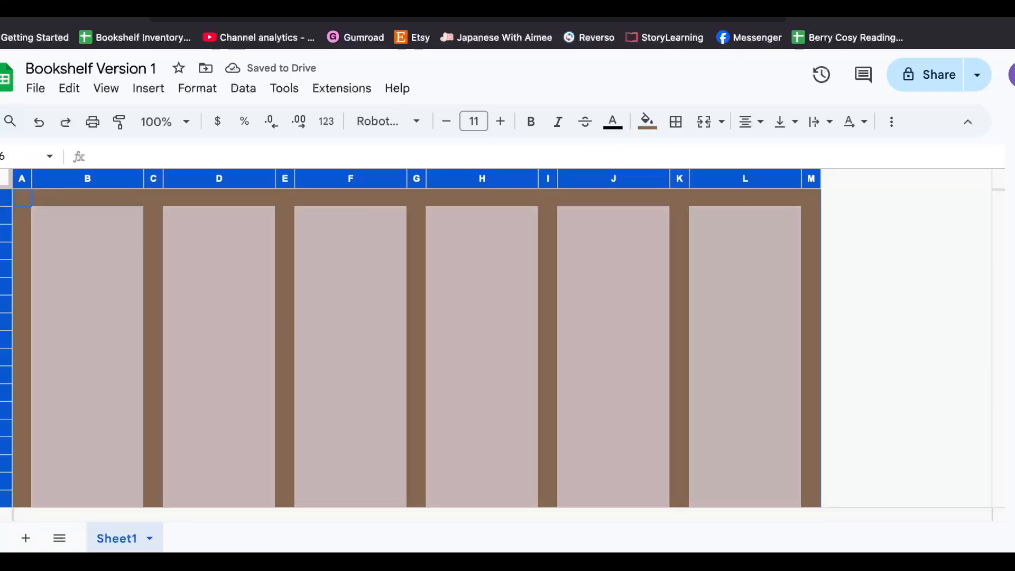
click(446, 121)
click(283, 321)
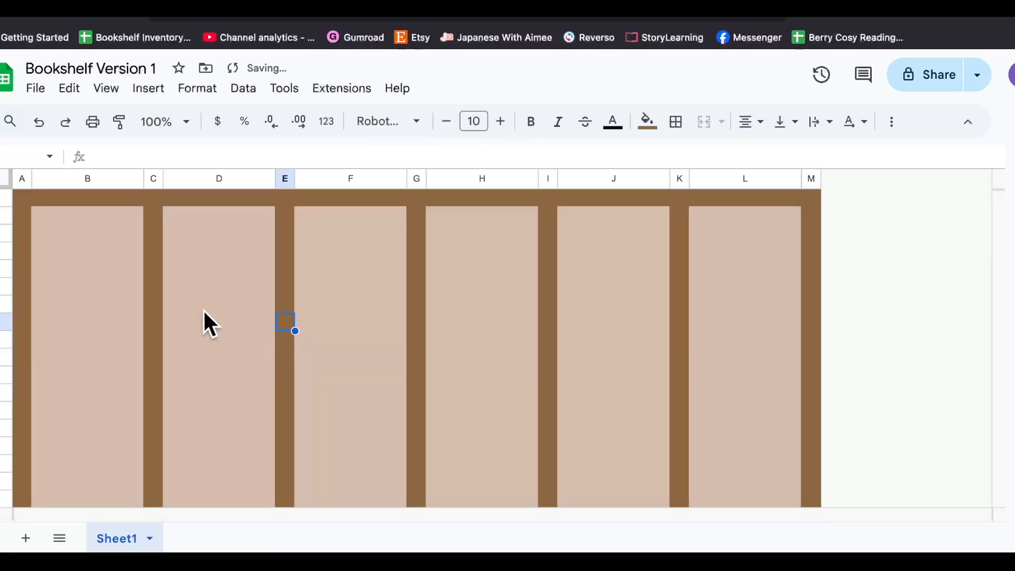
Label brown cell B33, directly beneath the ACOTAR cell, with January in bold white text
scroll(125, 330, down, 10)
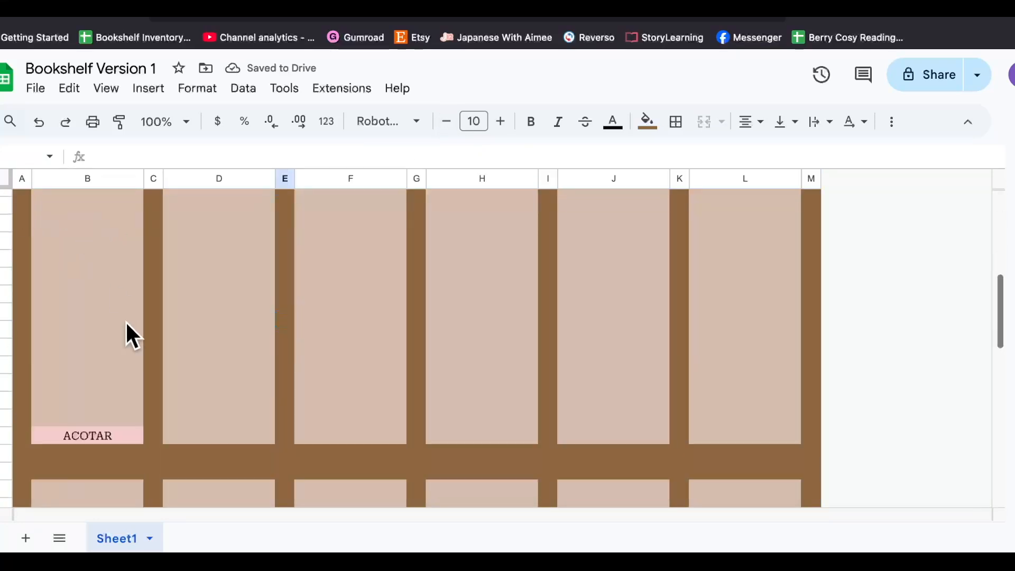
click(71, 287)
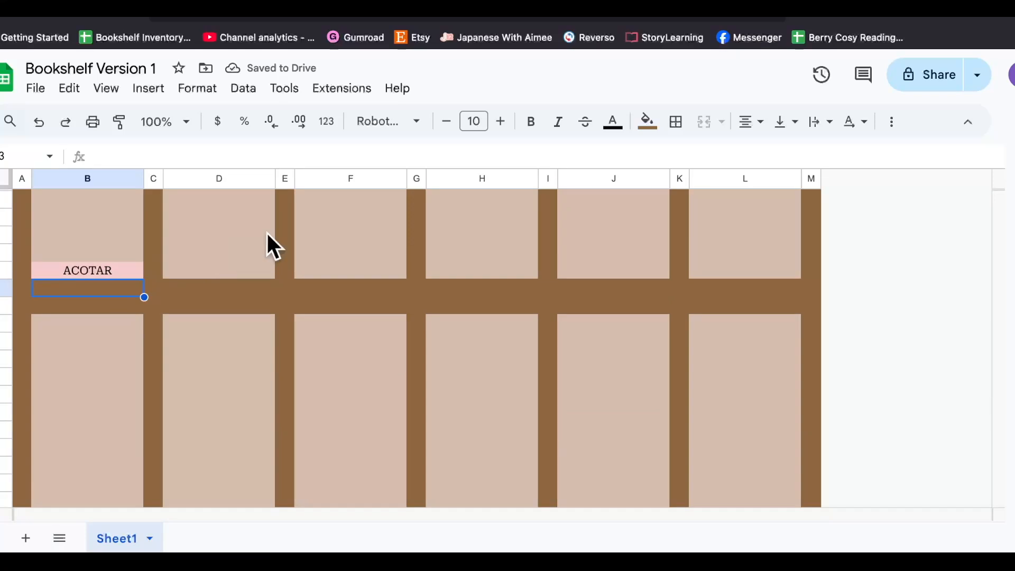
click(611, 125)
click(785, 180)
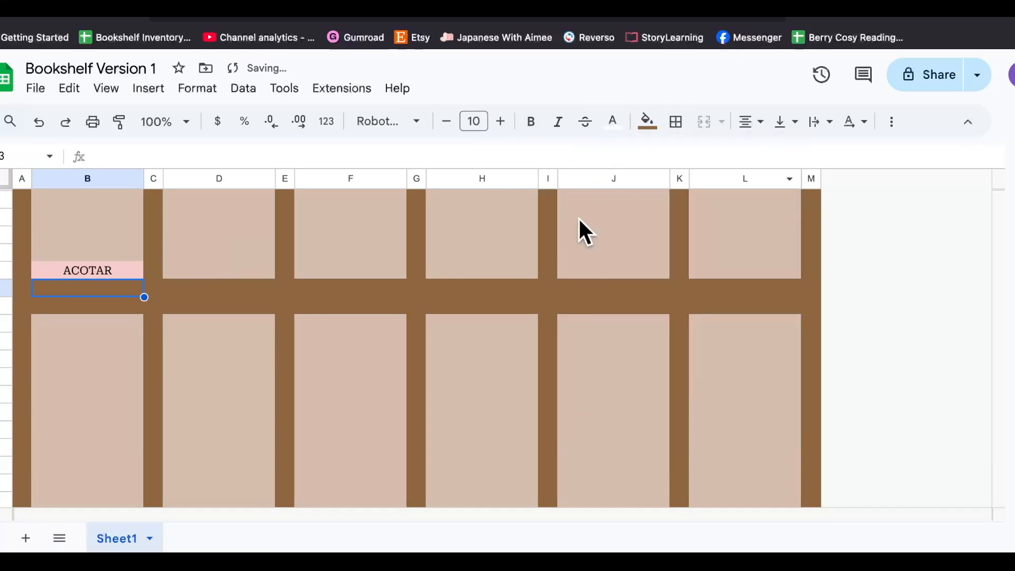
text(January)
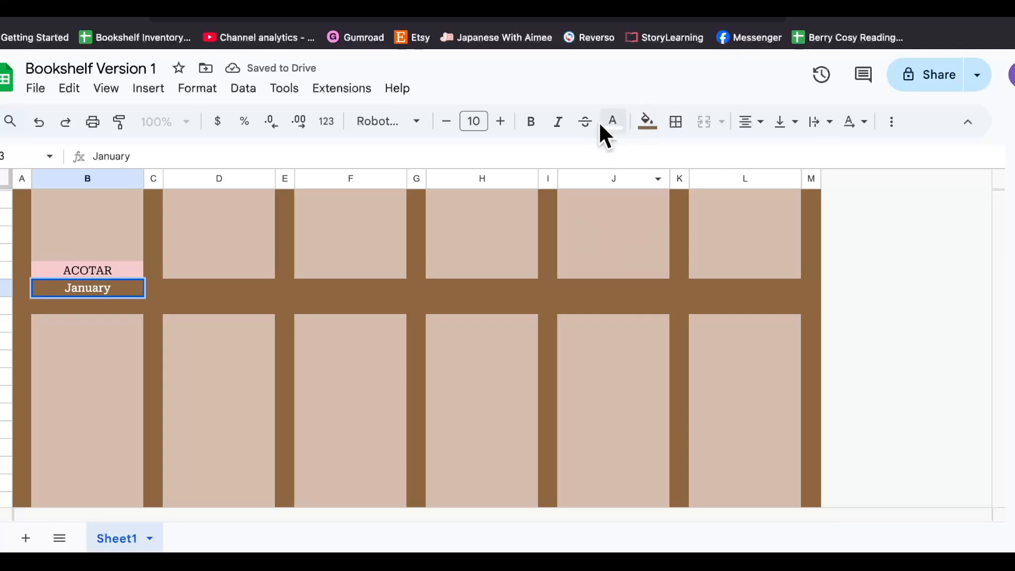
click(530, 122)
click(183, 270)
click(125, 293)
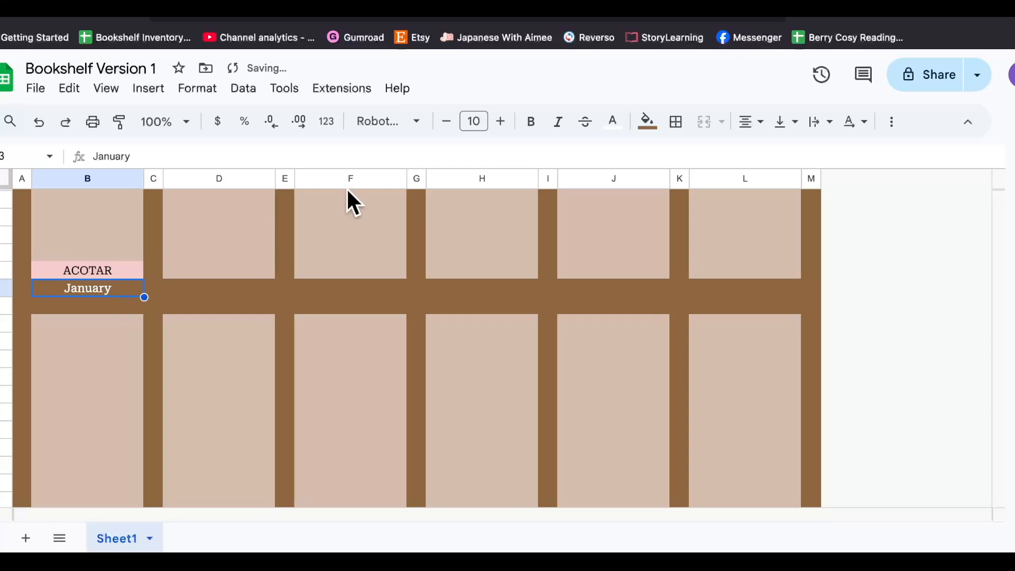
click(531, 121)
click(271, 236)
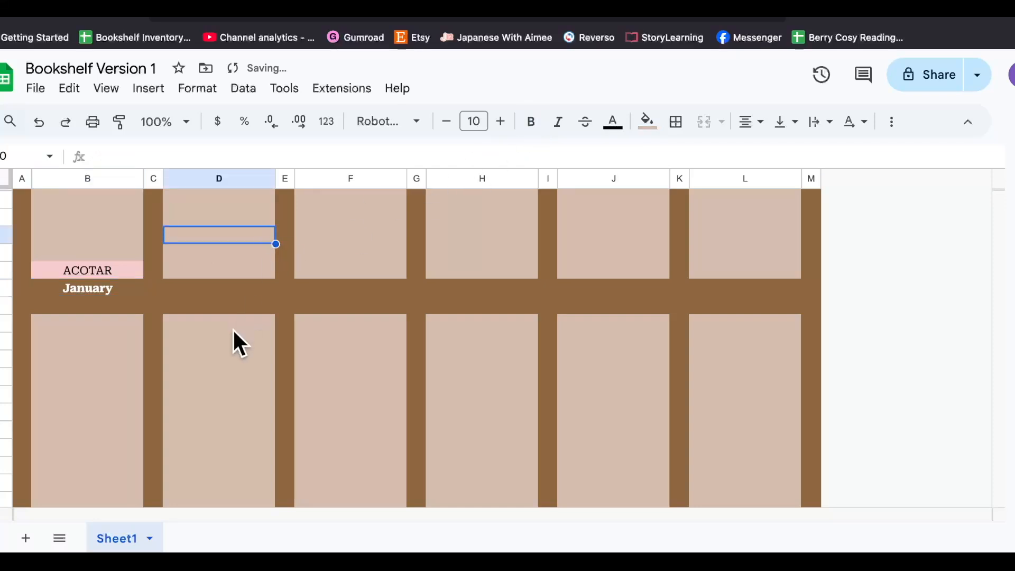
Enter 2 in the light orange cell B31, directly above the pink cell numbered 1
scroll(211, 293, down, 10)
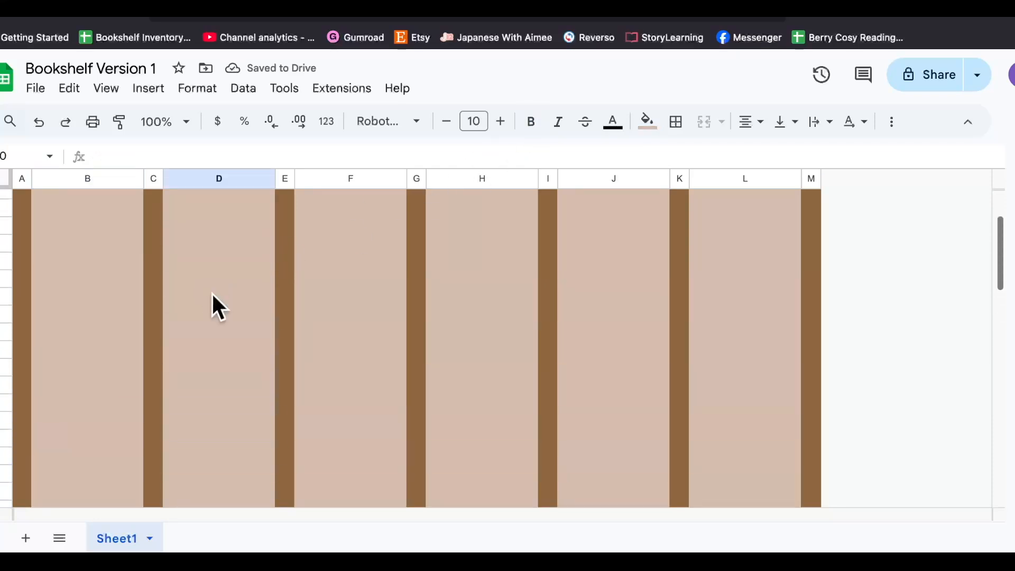
scroll(211, 291, up, 1)
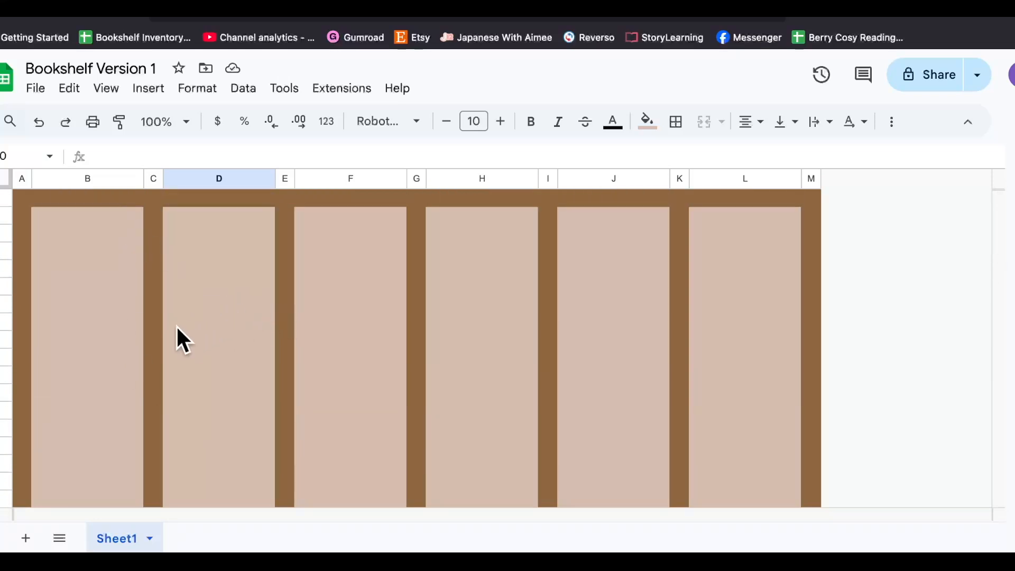
click(108, 357)
click(113, 338)
scroll(113, 338, up, 5)
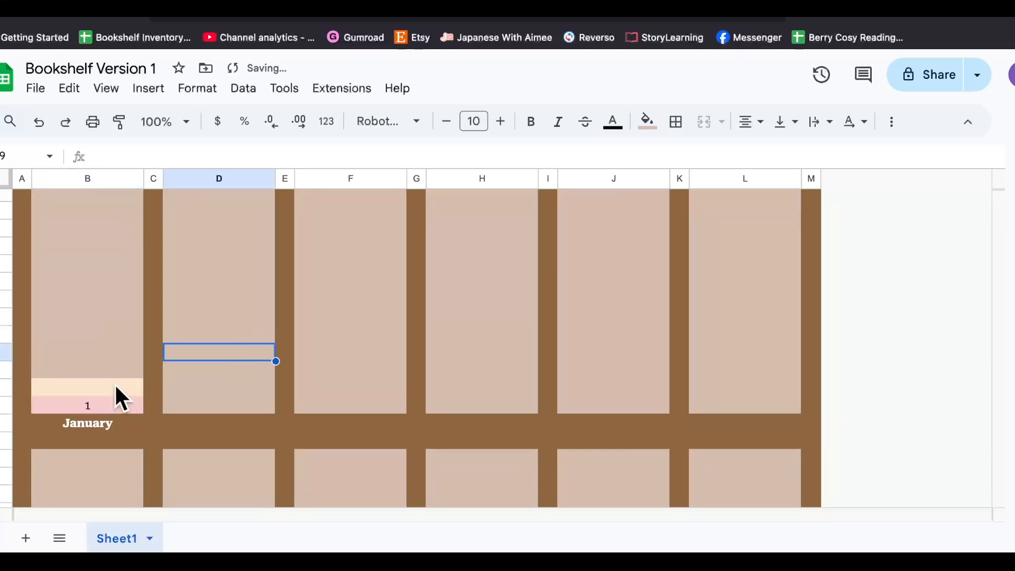
click(114, 383)
text(2)
click(227, 353)
click(104, 391)
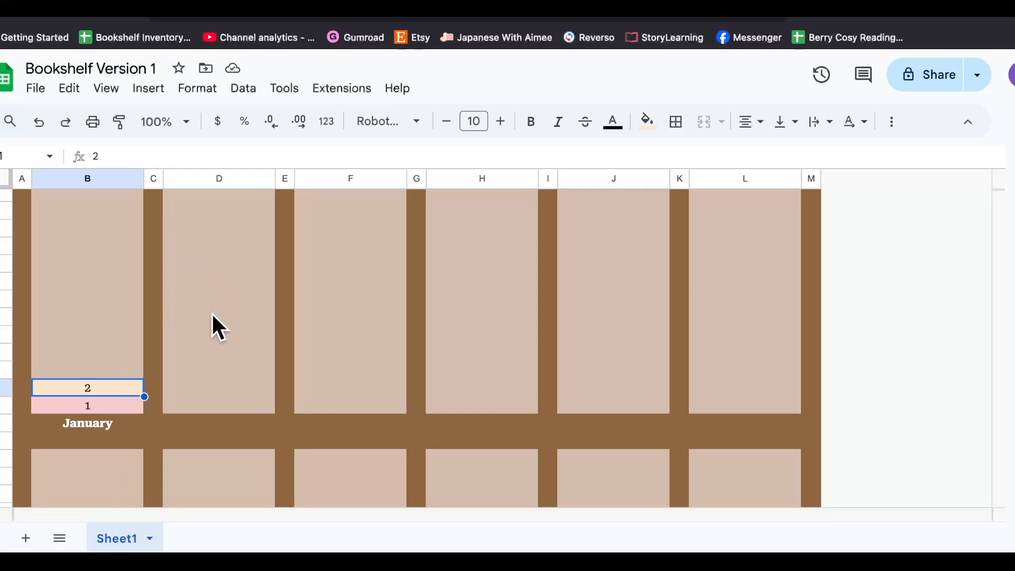
Clear the January label from brown cell B33 and the number 1 from pink cell B32
click(77, 424)
key(Delete)
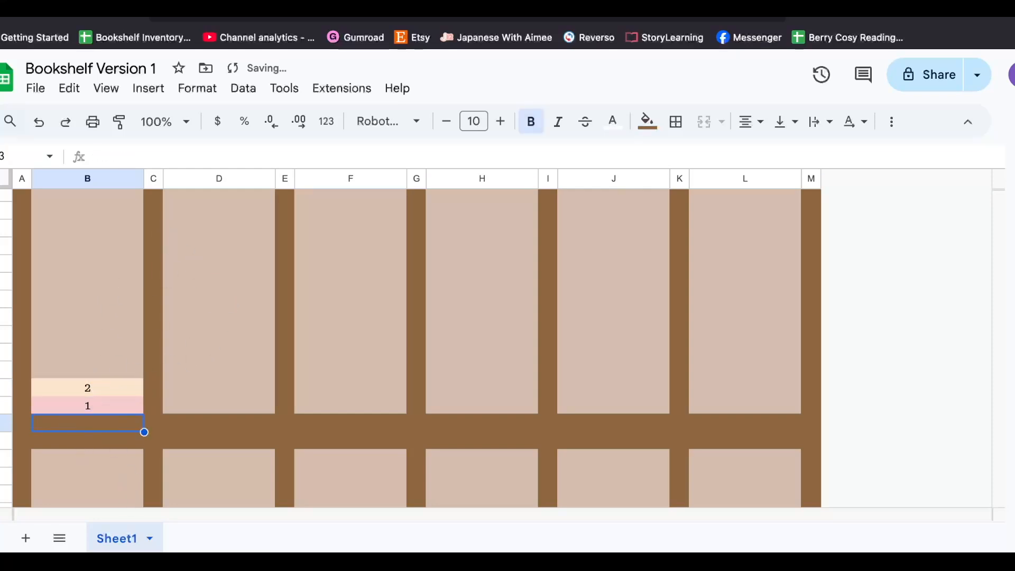
scroll(113, 328, up, 2)
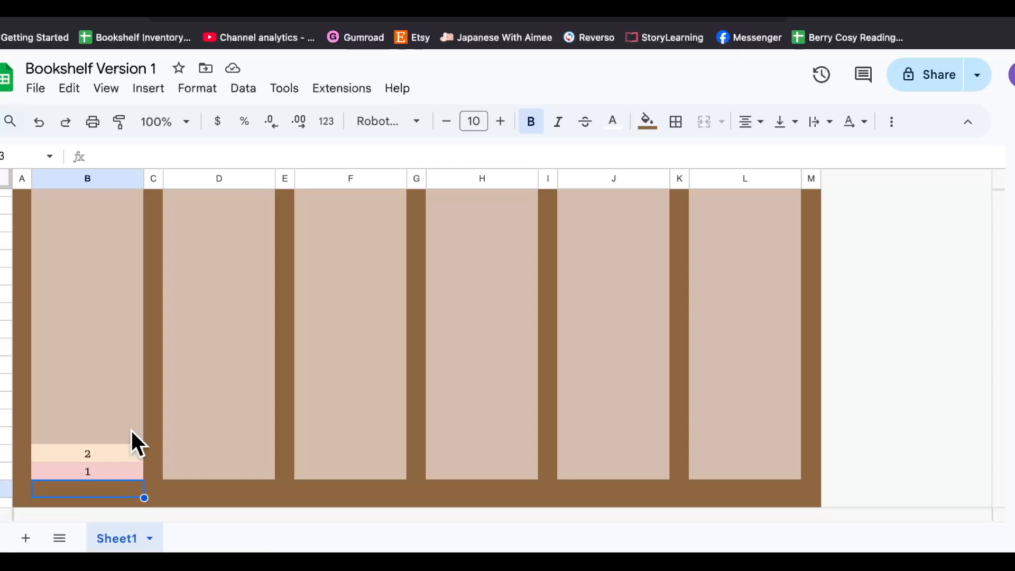
click(107, 472)
key(Delete)
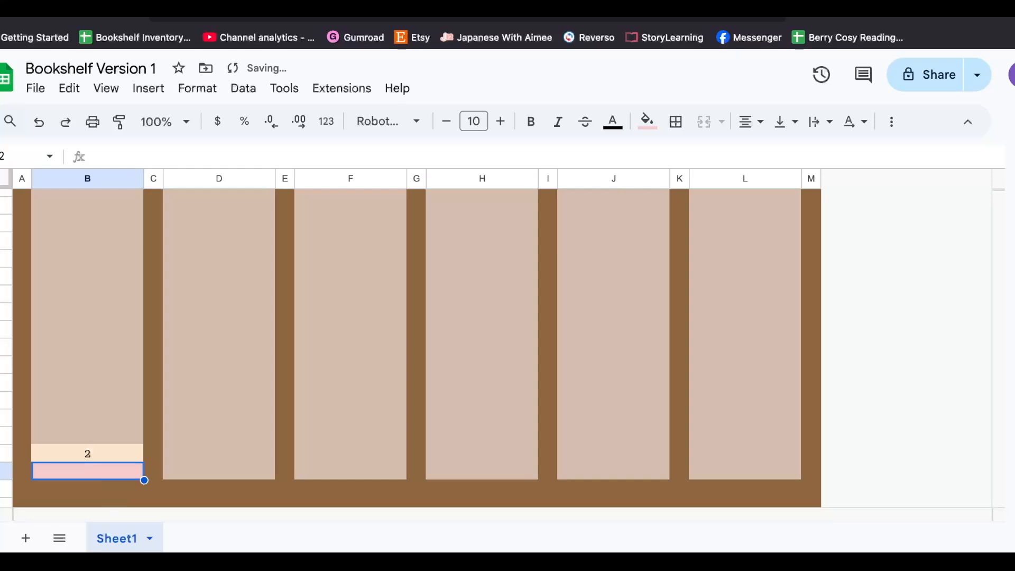
Fill the empty beige cell B30 down over the coloured cells B31 and B32, replacing their contents and colours
key(Up)
key(Up)
drag(143, 447, 141, 470)
click(121, 382)
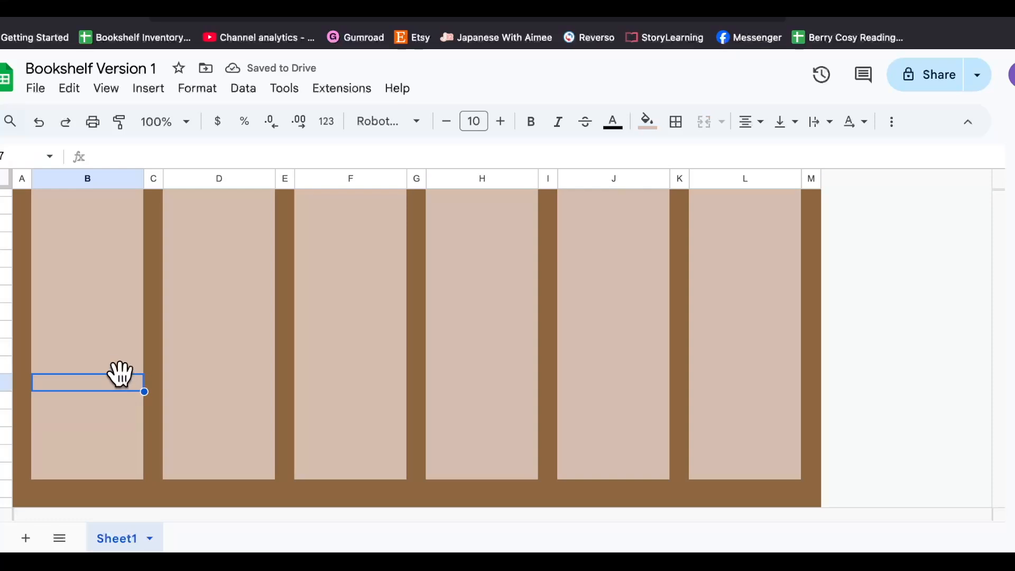
Open the sheet's print settings and check how the bookshelf is laid out across the preview pages
click(35, 89)
scroll(80, 359, down, 2)
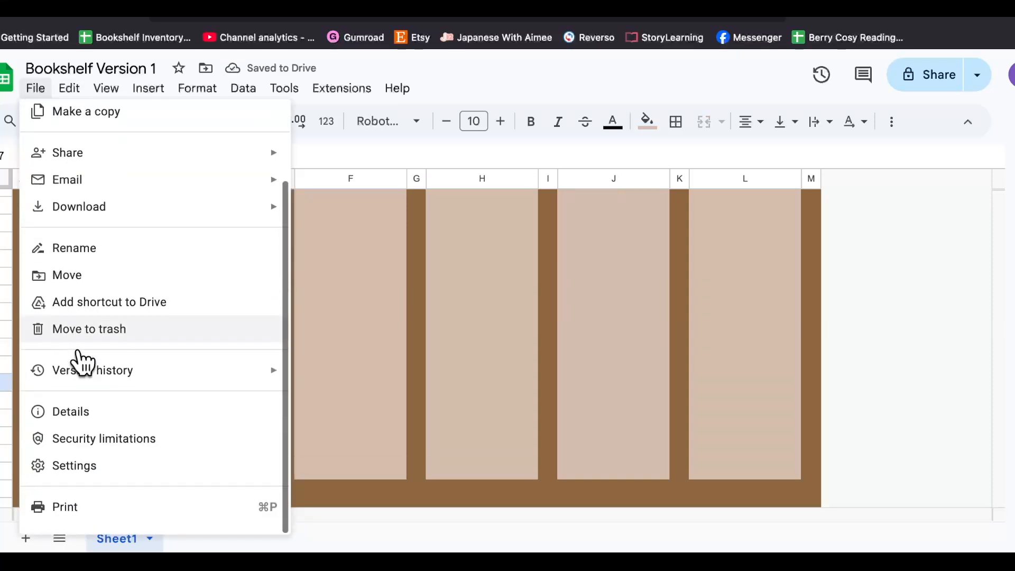
click(75, 510)
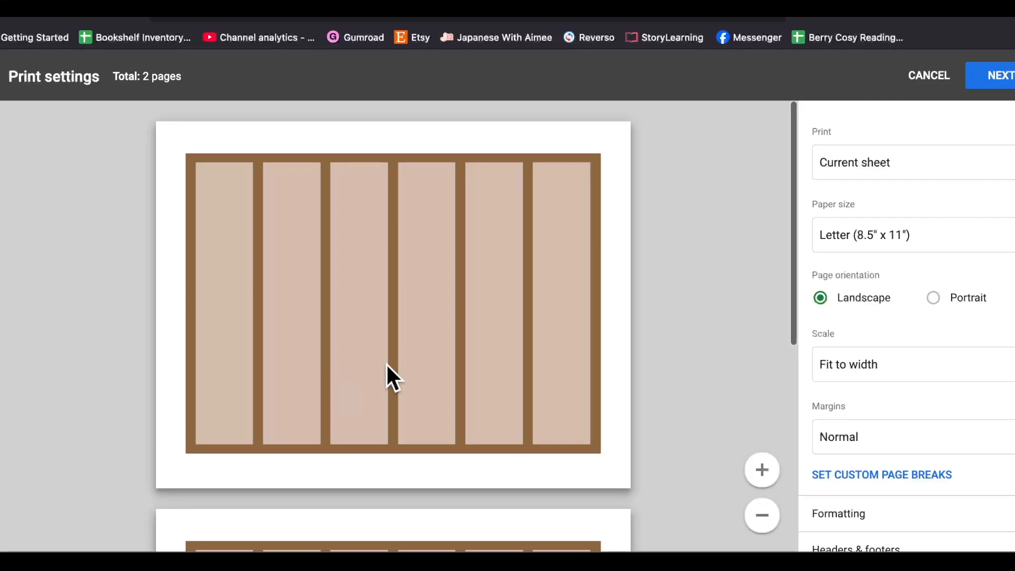
scroll(387, 365, down, 5)
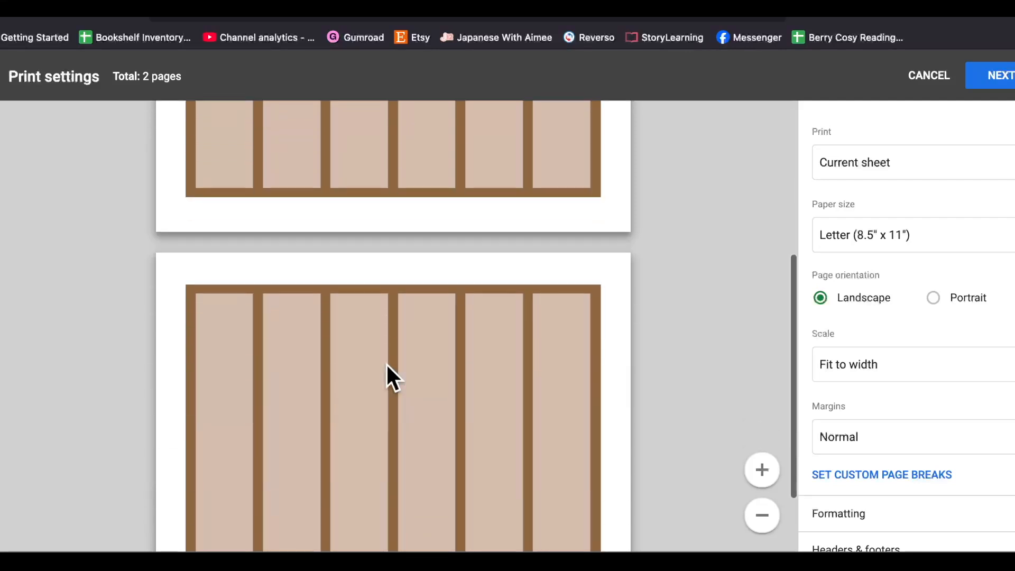
scroll(386, 364, up, 5)
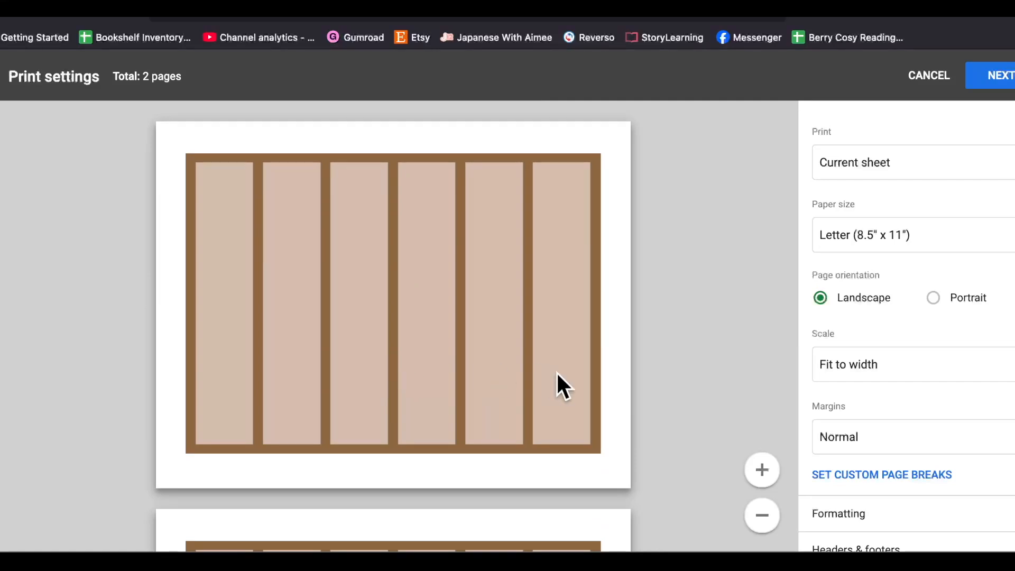
scroll(310, 342, down, 6)
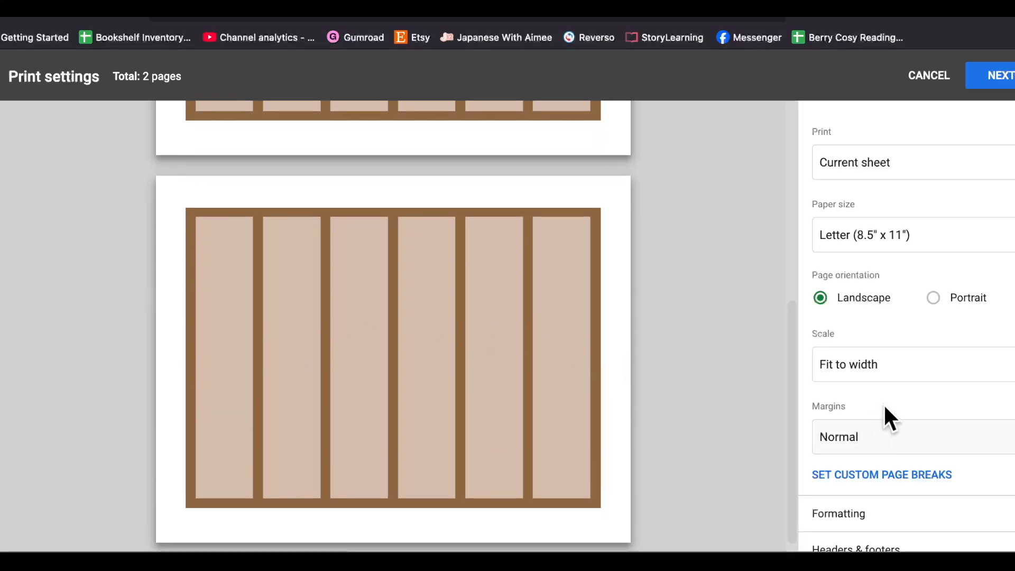
scroll(885, 408, down, 1)
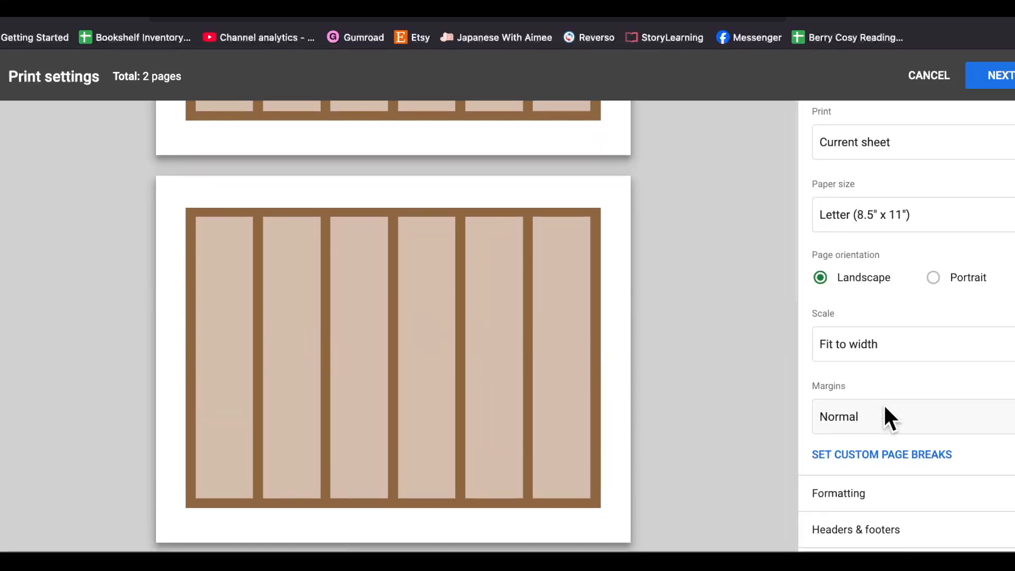
Check the print formatting options and export the current sheet as a landscape Letter PDF fitted to width
click(1008, 494)
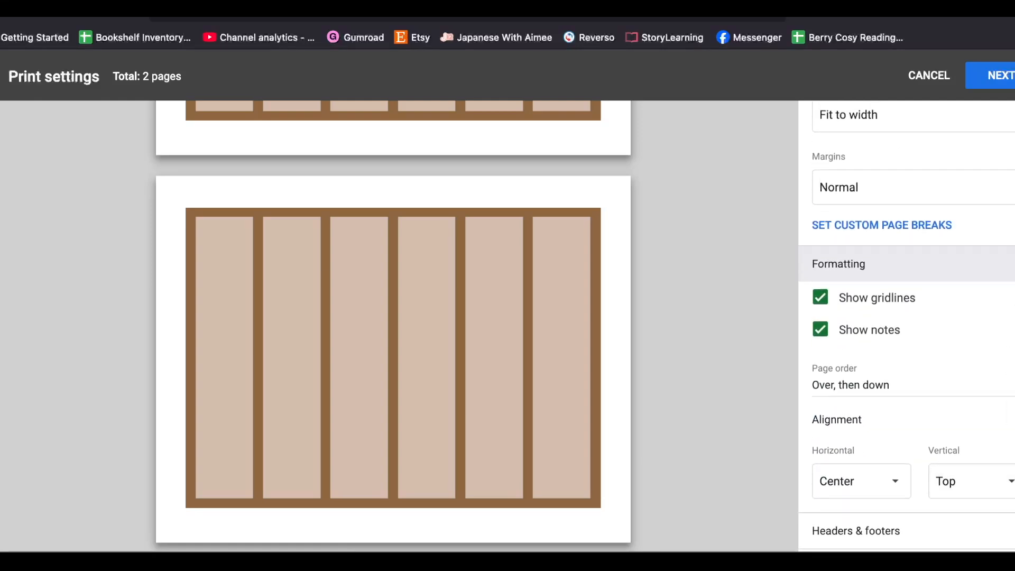
click(1008, 301)
click(996, 81)
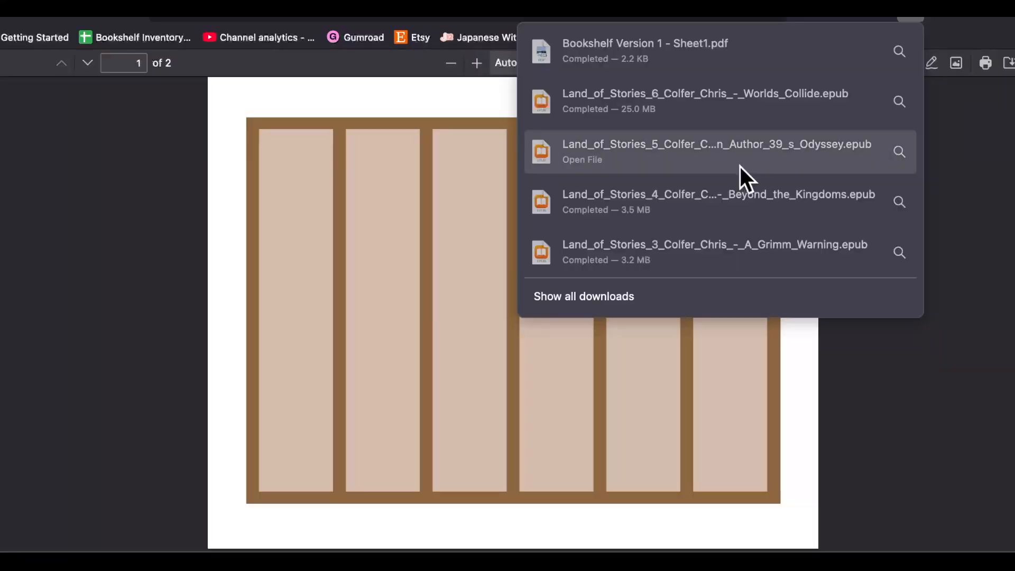
click(886, 345)
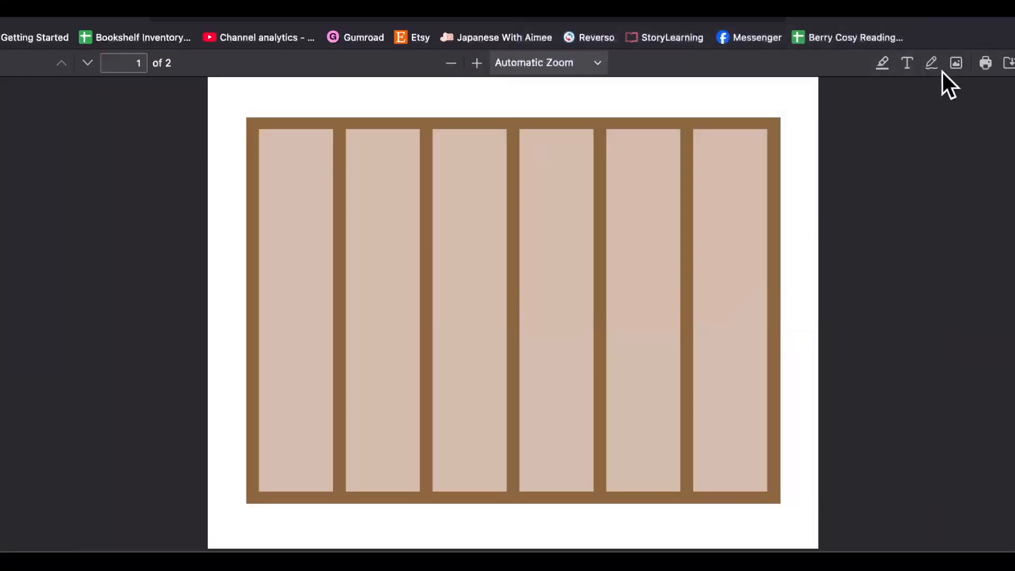
Preview printing the exported bookshelf PDF with two pages per sheet, and close the print dialog without printing
click(981, 69)
scroll(822, 310, down, 3)
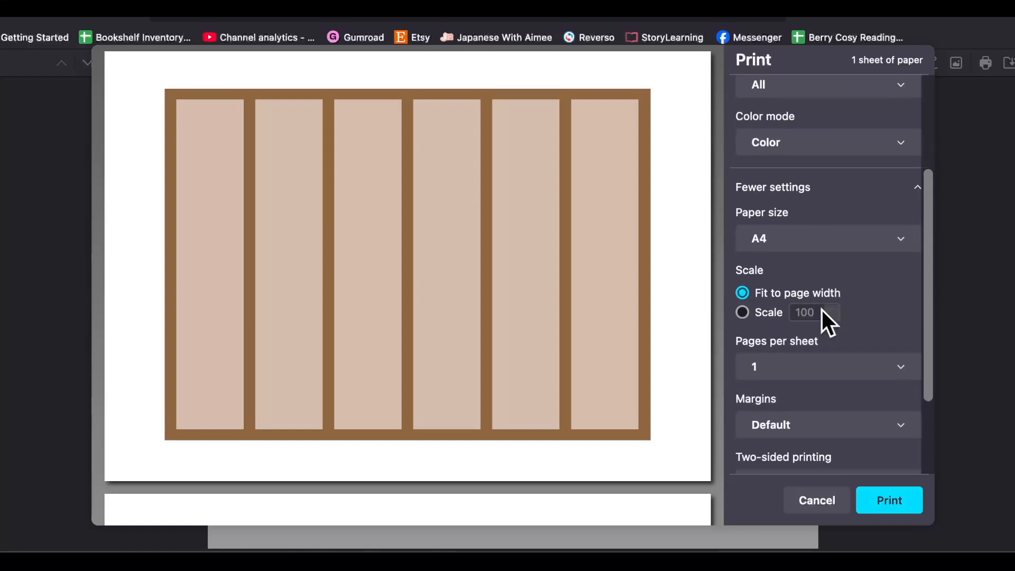
click(879, 365)
click(855, 378)
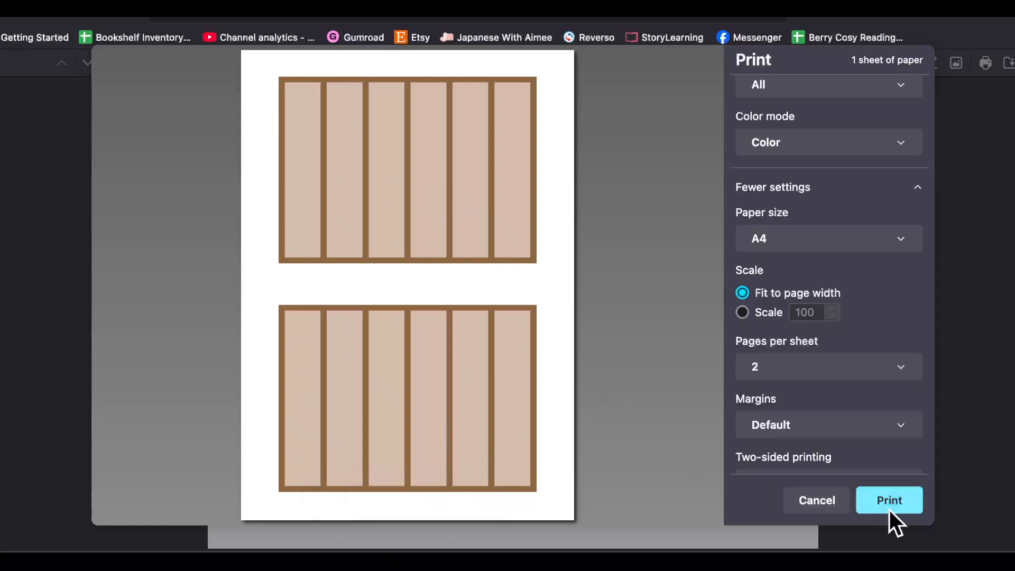
click(833, 503)
Return to the Bookshelf Version 1 spreadsheet and fill row 17 across columns A to M with the custom brown as a middle shelf
click(372, 11)
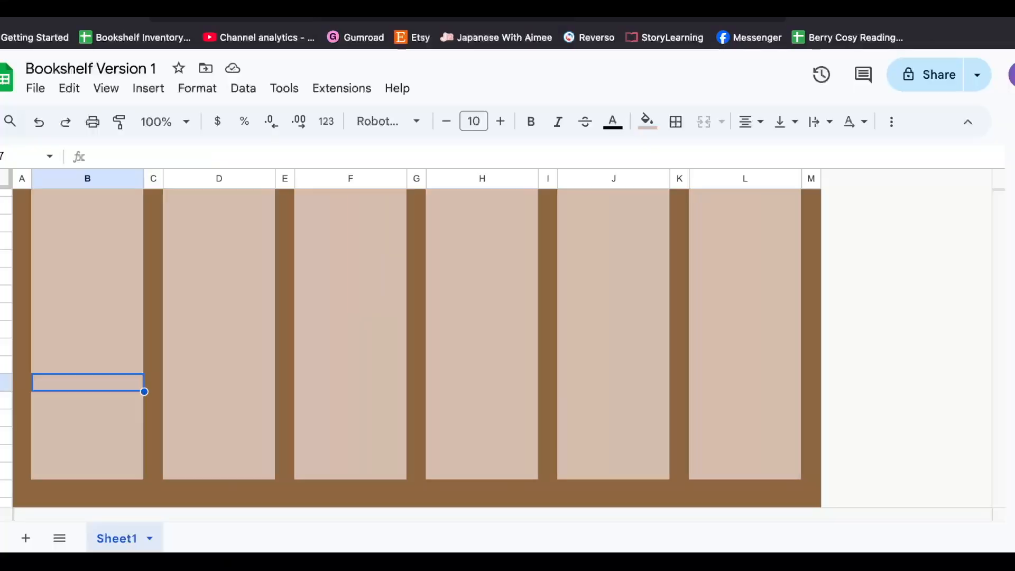
scroll(142, 446, up, 3)
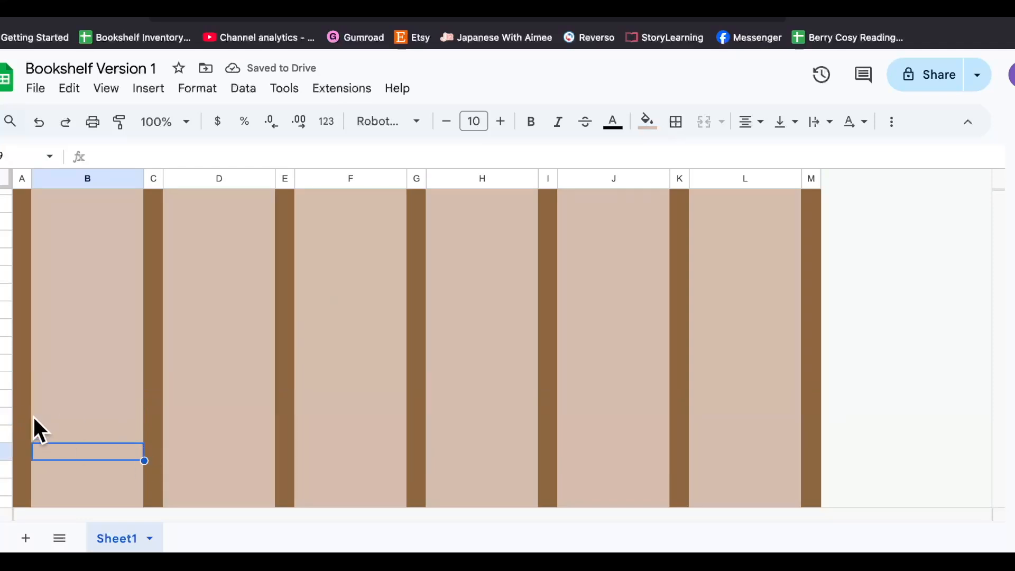
click(3, 416)
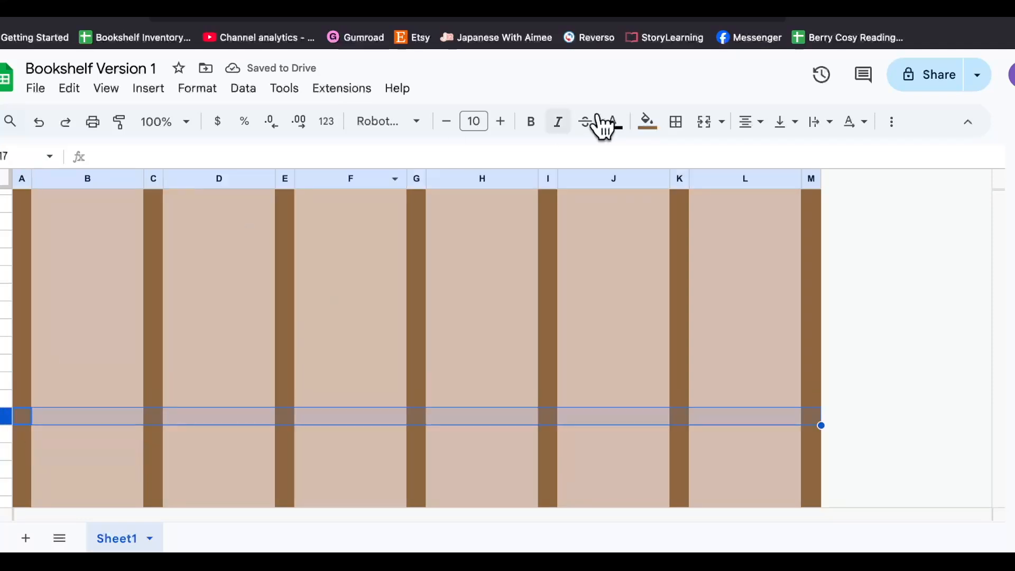
click(647, 122)
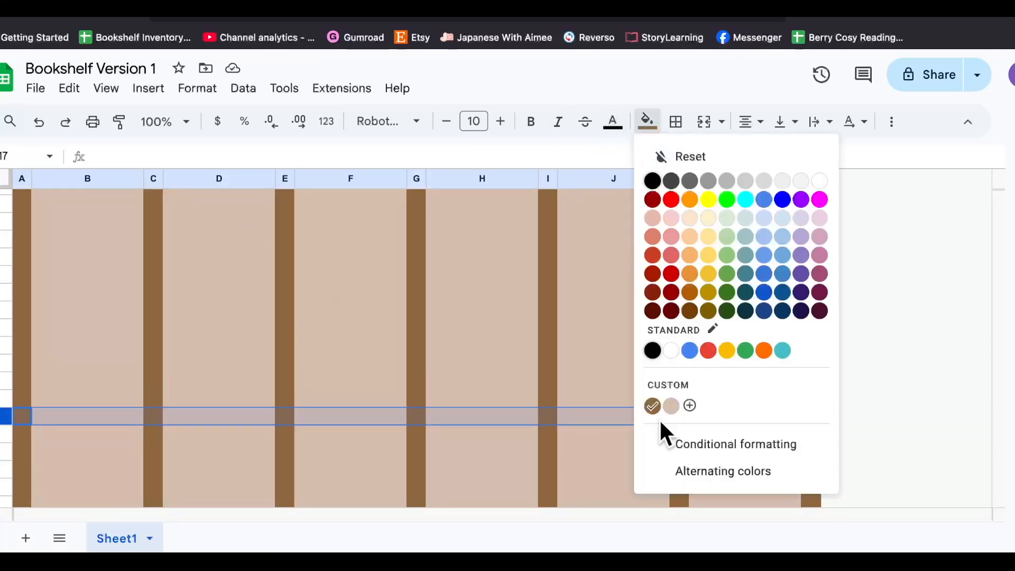
click(652, 405)
click(237, 291)
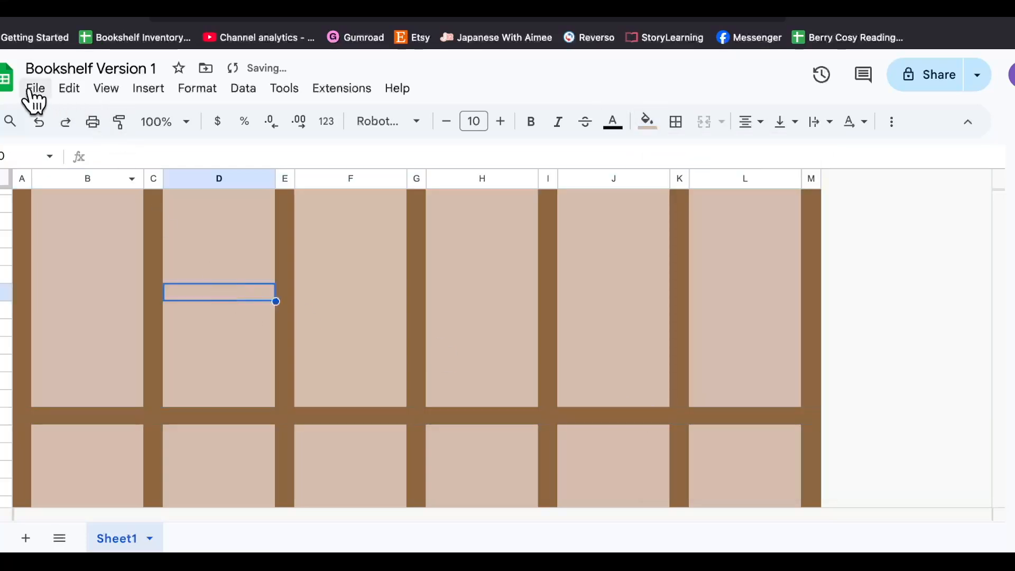
Check the print preview of the bookshelf with its middle shelf, and return to the sheet without exporting
click(35, 88)
click(106, 516)
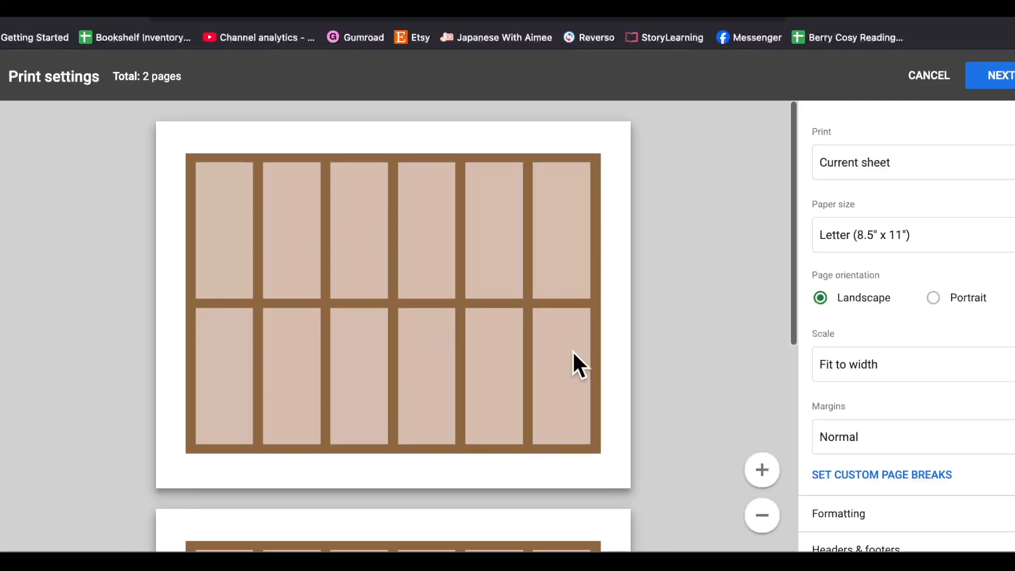
click(931, 76)
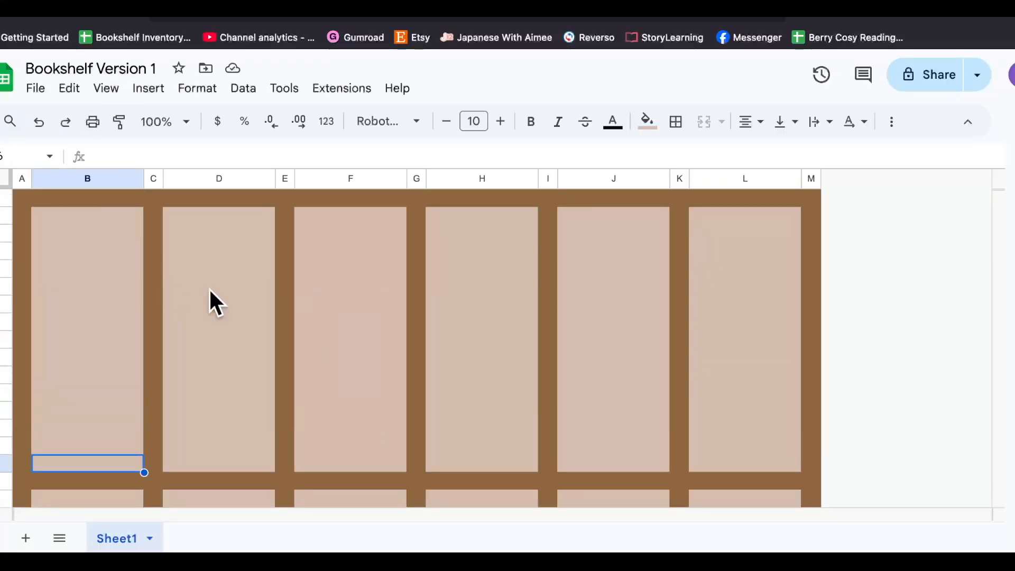
scroll(401, 397, down, 1)
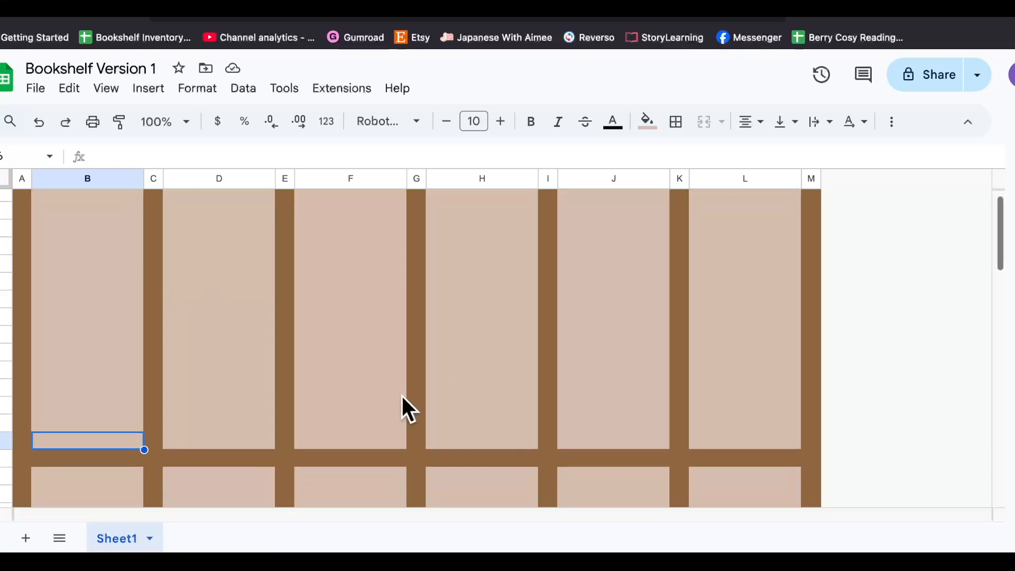
scroll(401, 397, up, 1)
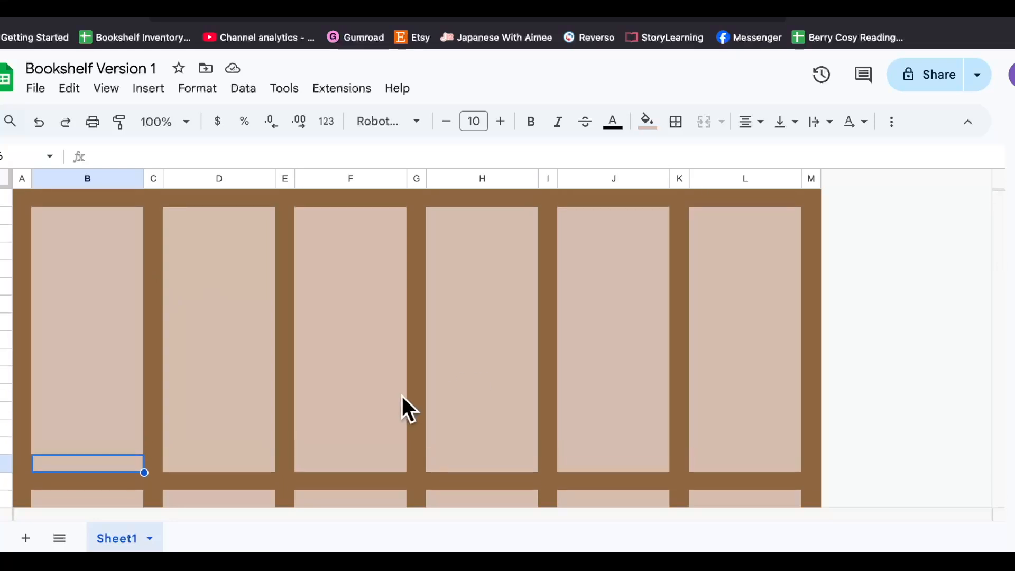
scroll(401, 396, down, 3)
scroll(402, 394, down, 2)
scroll(400, 392, up, 1)
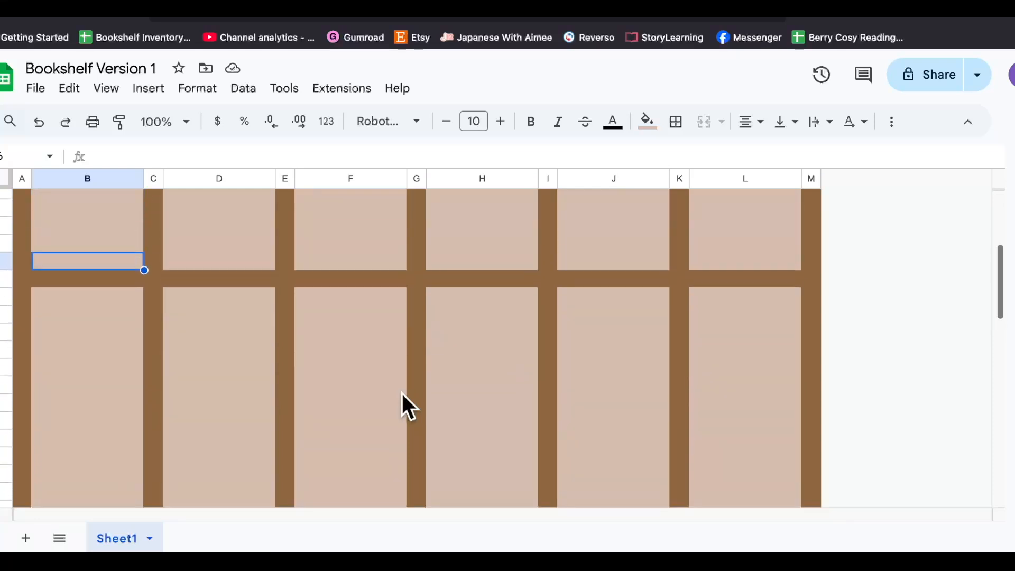
scroll(401, 394, up, 3)
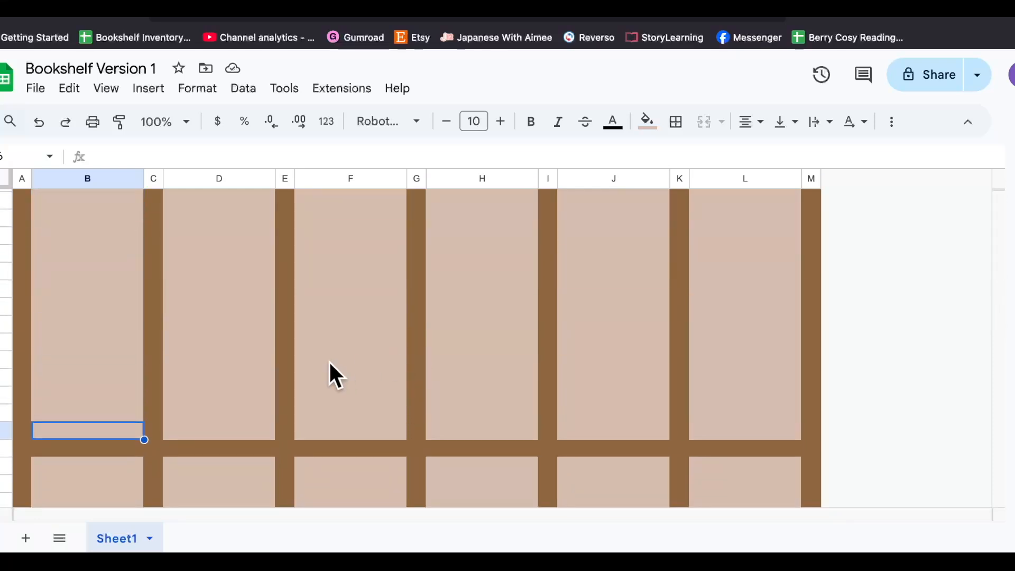
scroll(168, 404, down, 1)
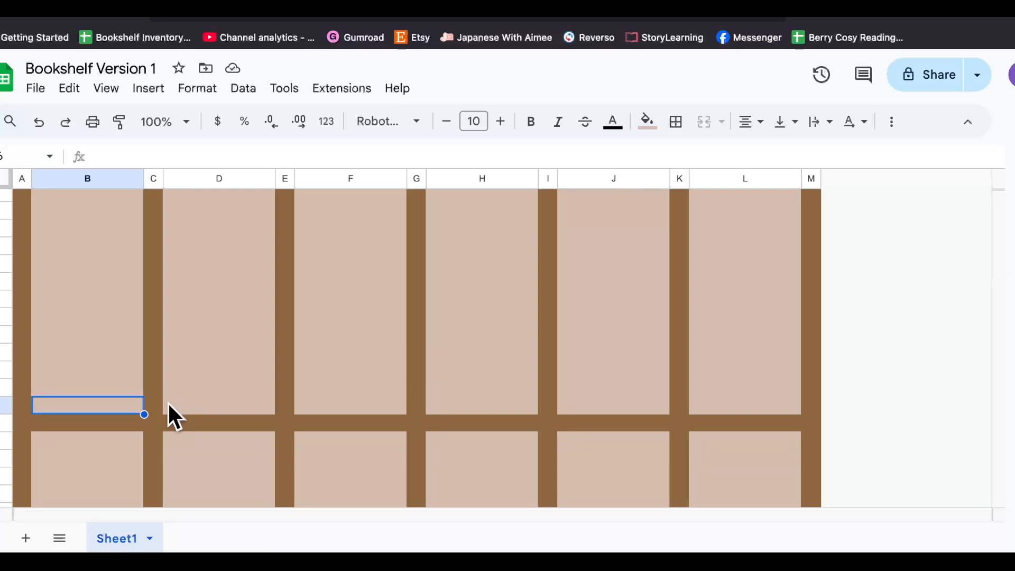